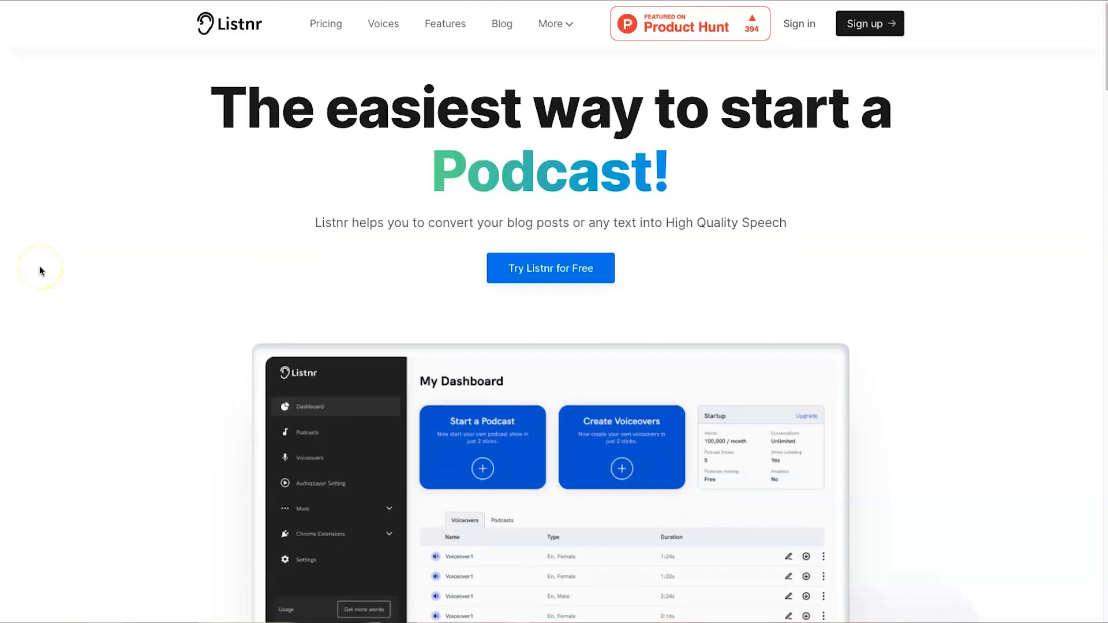
# - Jump to the features overview and highlight the natural voices count
pyautogui.scroll(-1, 39, 269)
pyautogui.scroll(-2, 39, 269)
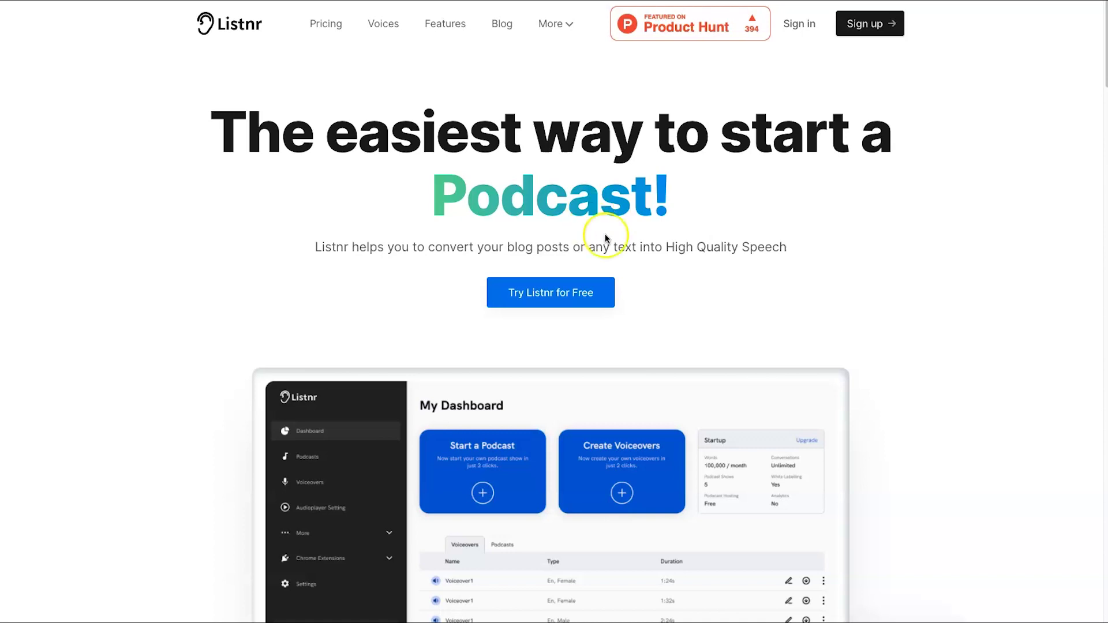
pyautogui.click(447, 14)
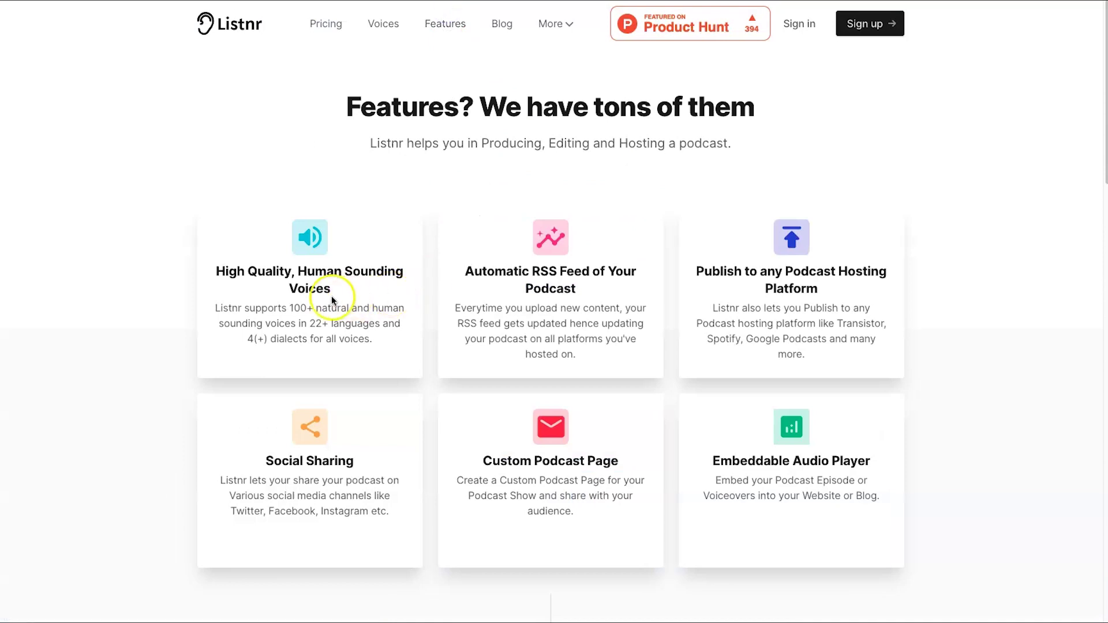
pyautogui.moveTo(293, 308); pyautogui.dragTo(380, 323)
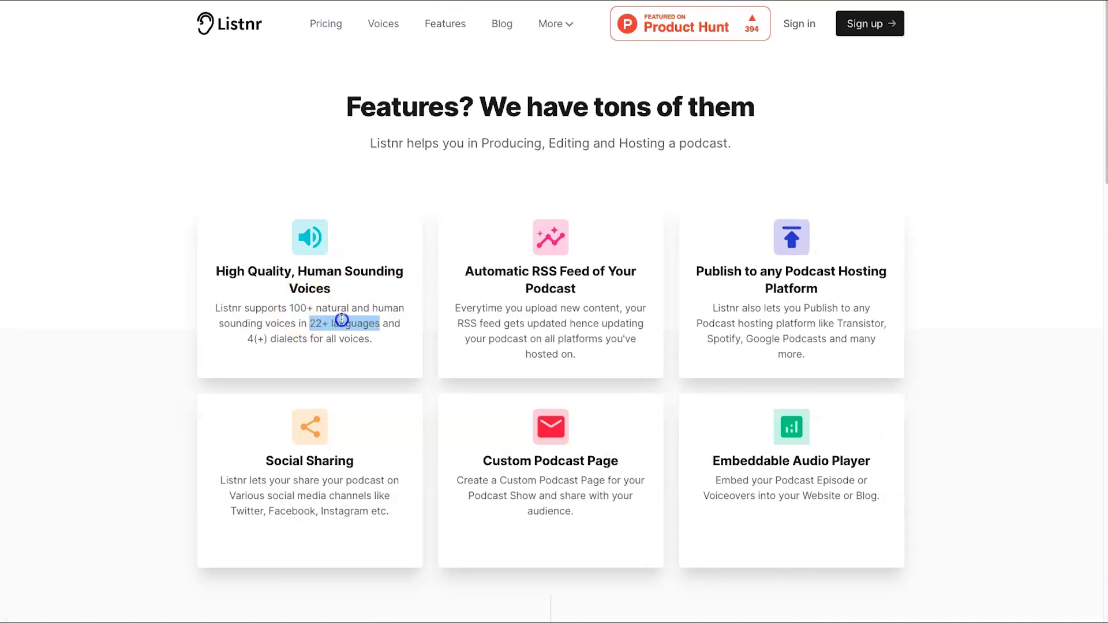
pyautogui.click(288, 340)
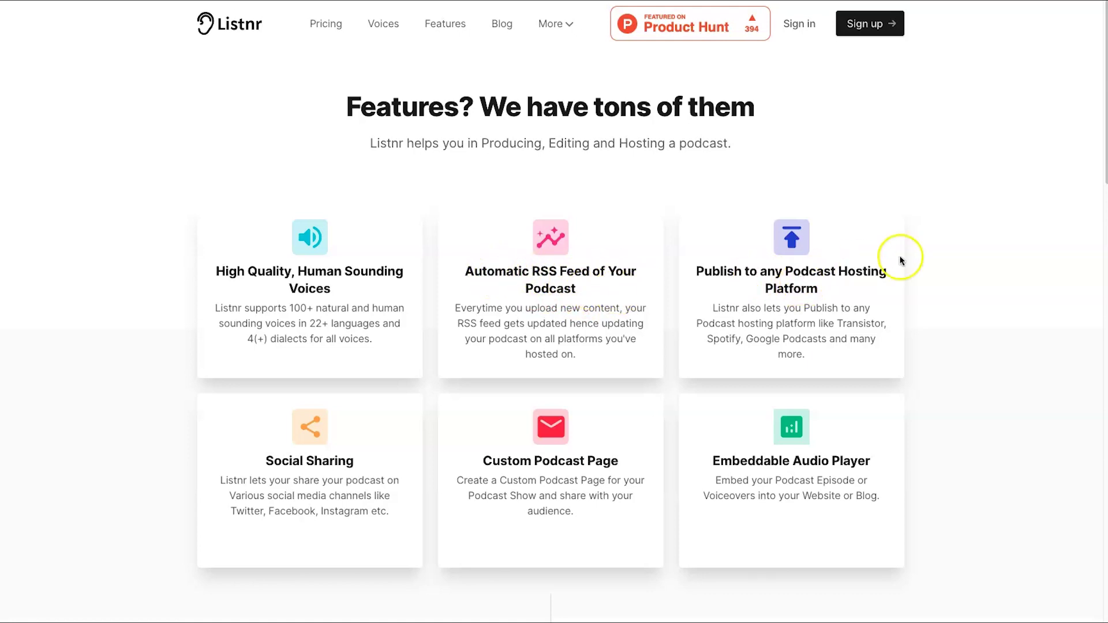
# - Highlight the Social Sharing, Custom Podcast Page and Embeddable Audio Player feature headings
pyautogui.click(273, 461)
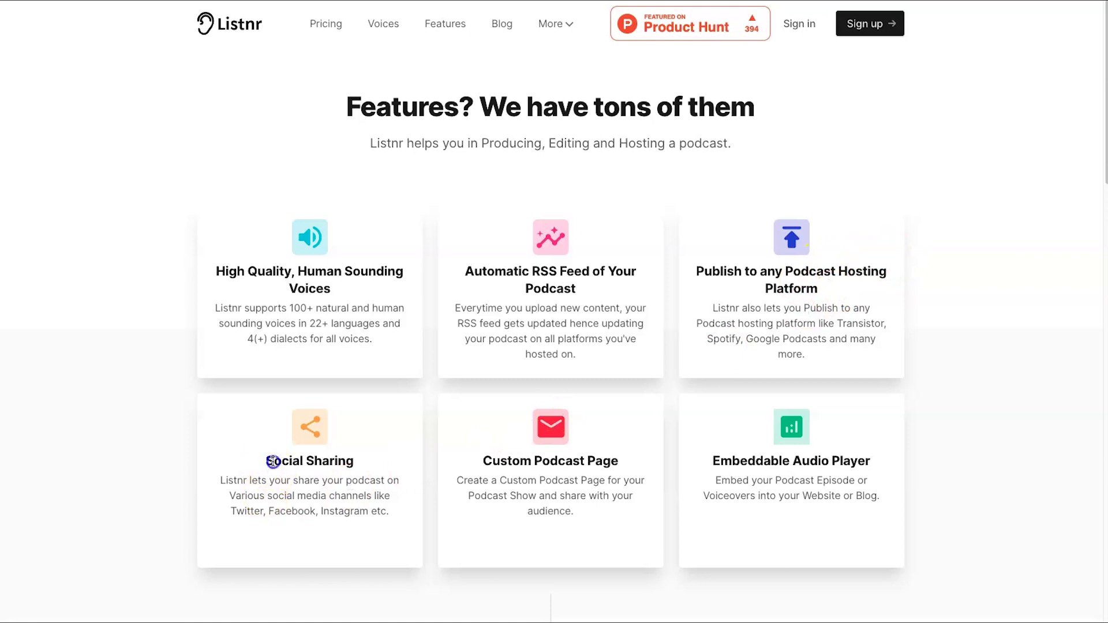
pyautogui.moveTo(273, 462); pyautogui.dragTo(374, 452)
pyautogui.moveTo(481, 460); pyautogui.dragTo(584, 456)
pyautogui.click(636, 460)
pyautogui.moveTo(713, 460); pyautogui.dragTo(864, 465)
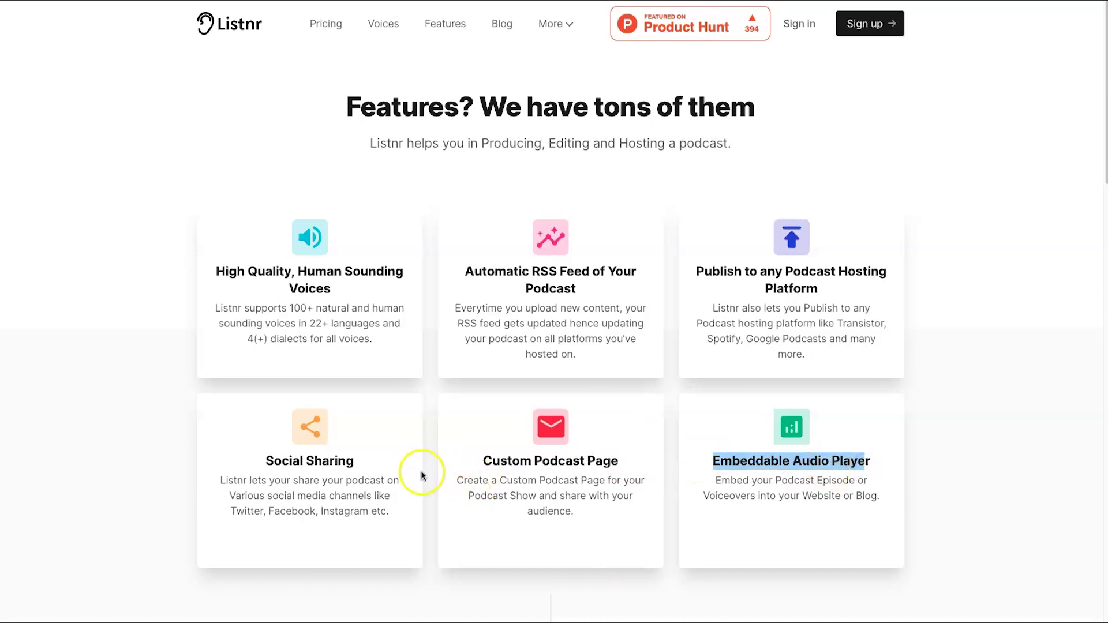
# - Return to the top of the Listnr homepage
pyautogui.scroll(-20, 412, 469)
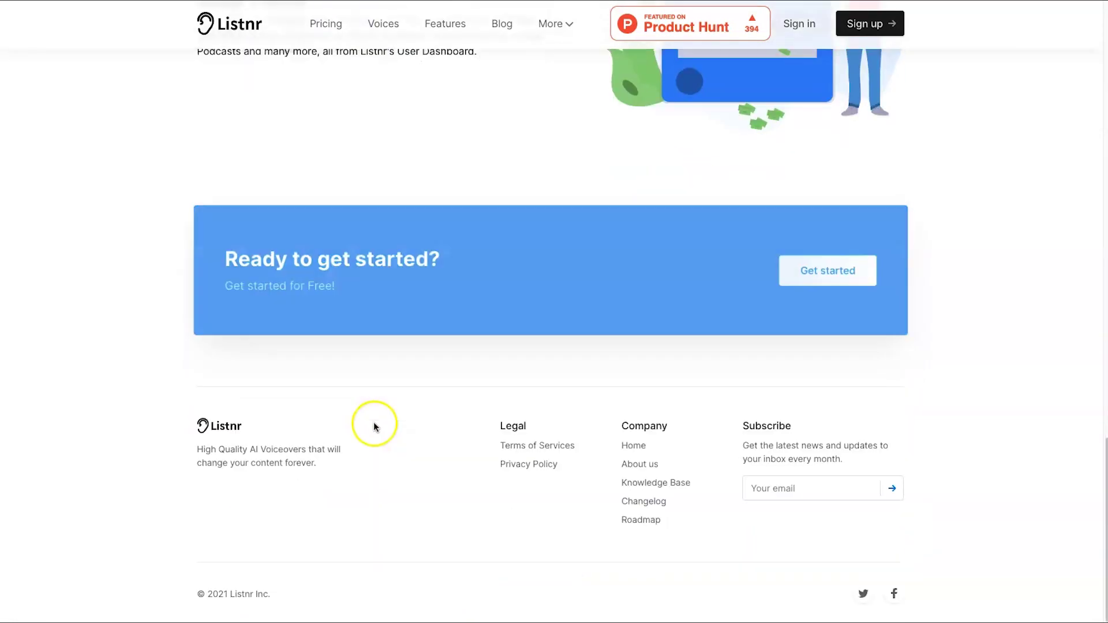
pyautogui.scroll(10, 373, 421)
pyautogui.click(233, 26)
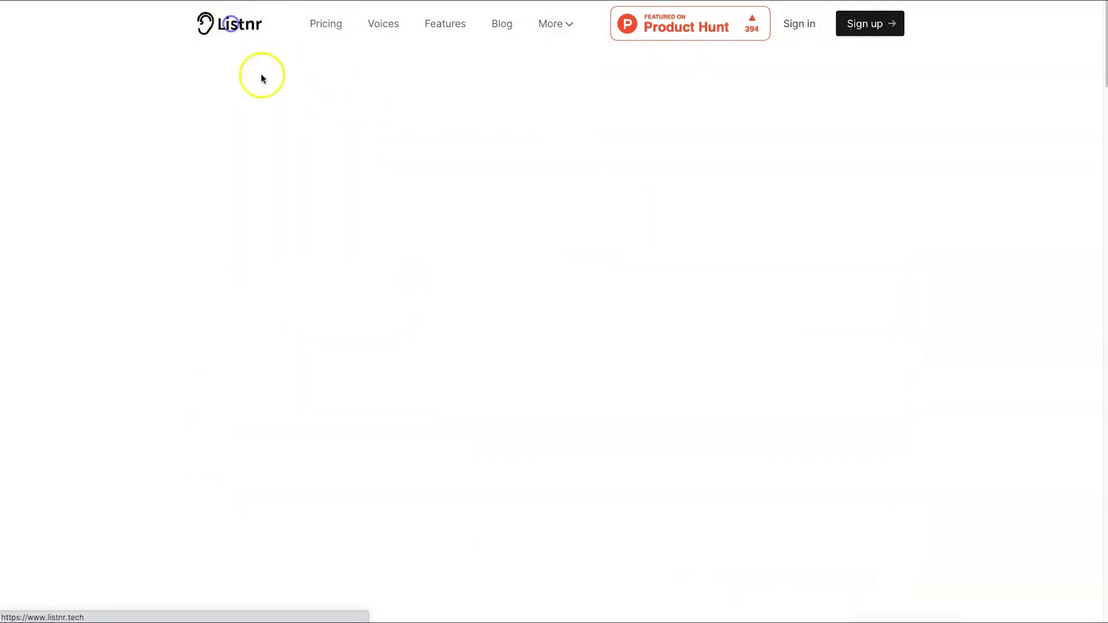
pyautogui.scroll(-15, 408, 420)
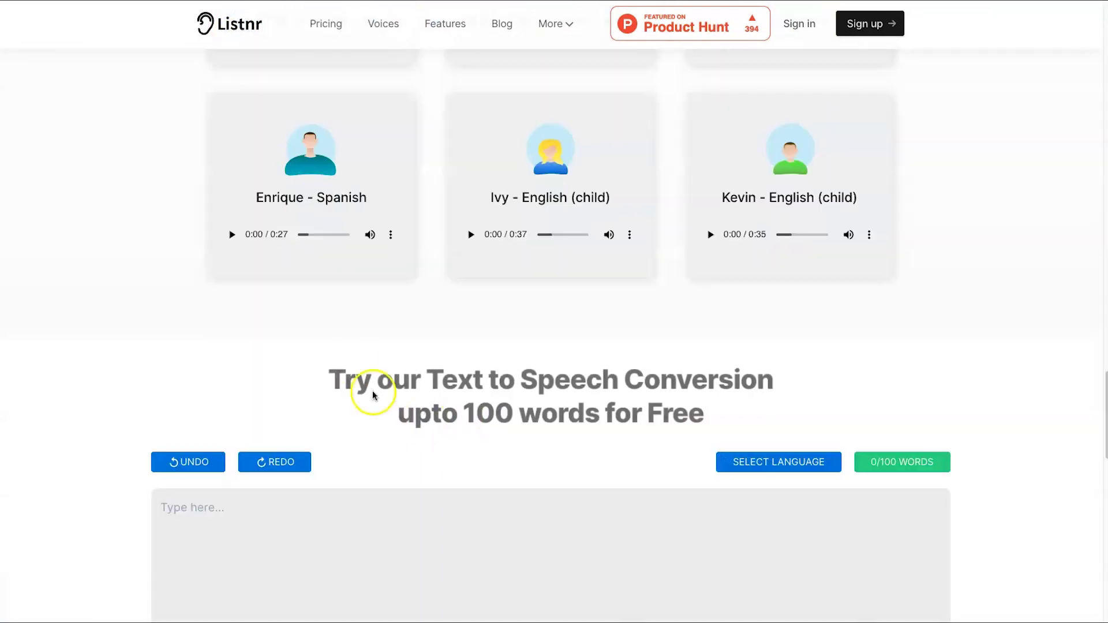
pyautogui.scroll(5, 358, 383)
pyautogui.scroll(2, 352, 348)
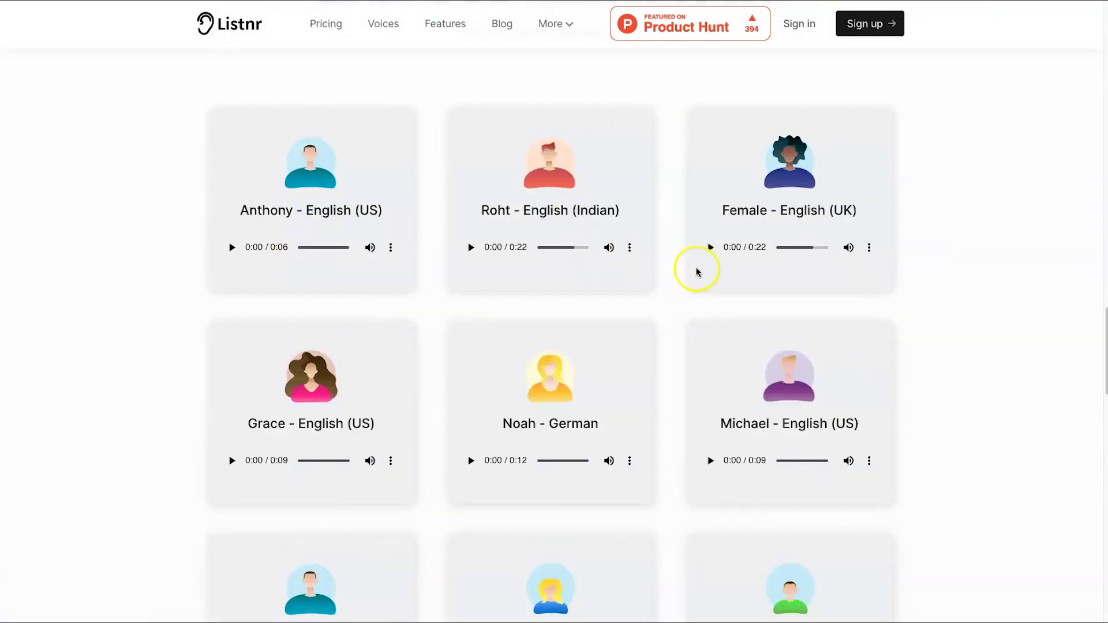
pyautogui.scroll(10, 481, 312)
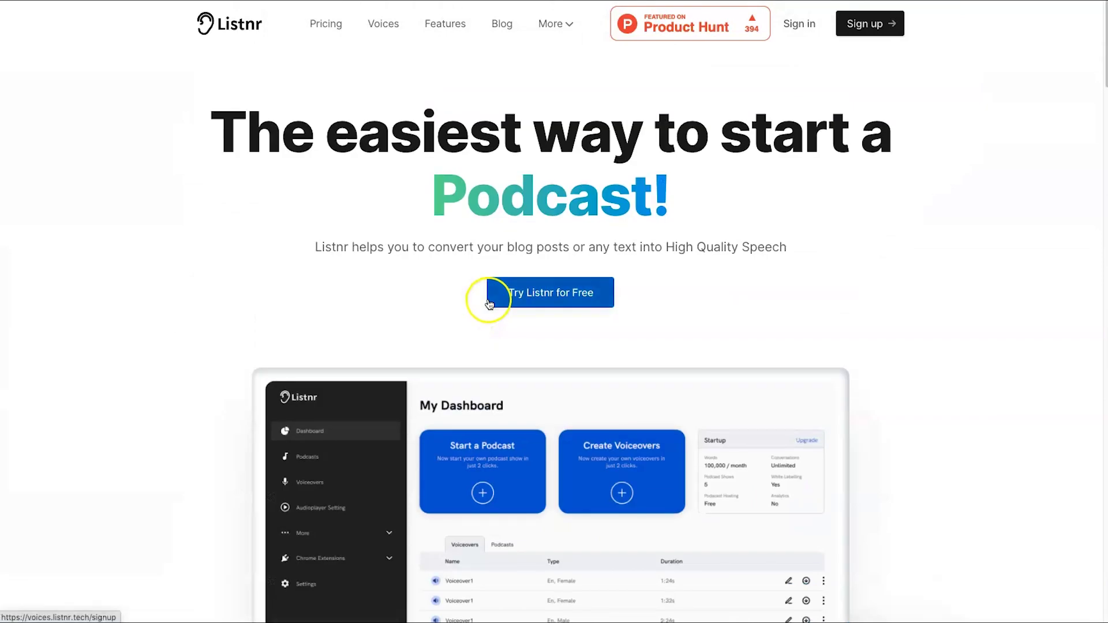
# - Switch the Pricing page to monthly billing and highlight Solo's 30,000 Words per Month
pyautogui.click(328, 29)
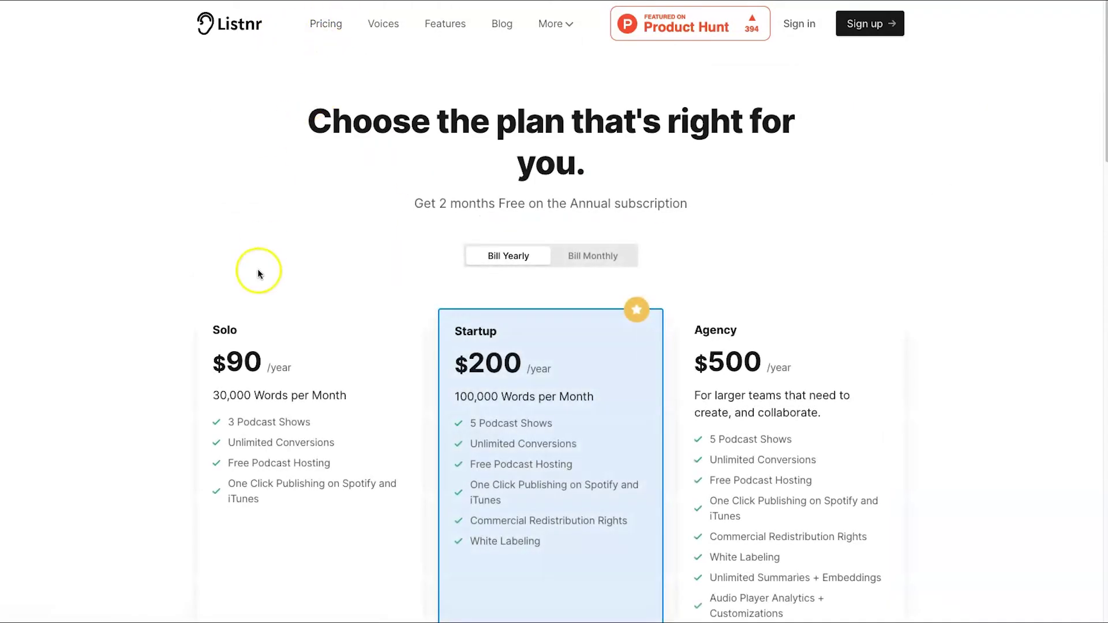
pyautogui.click(603, 259)
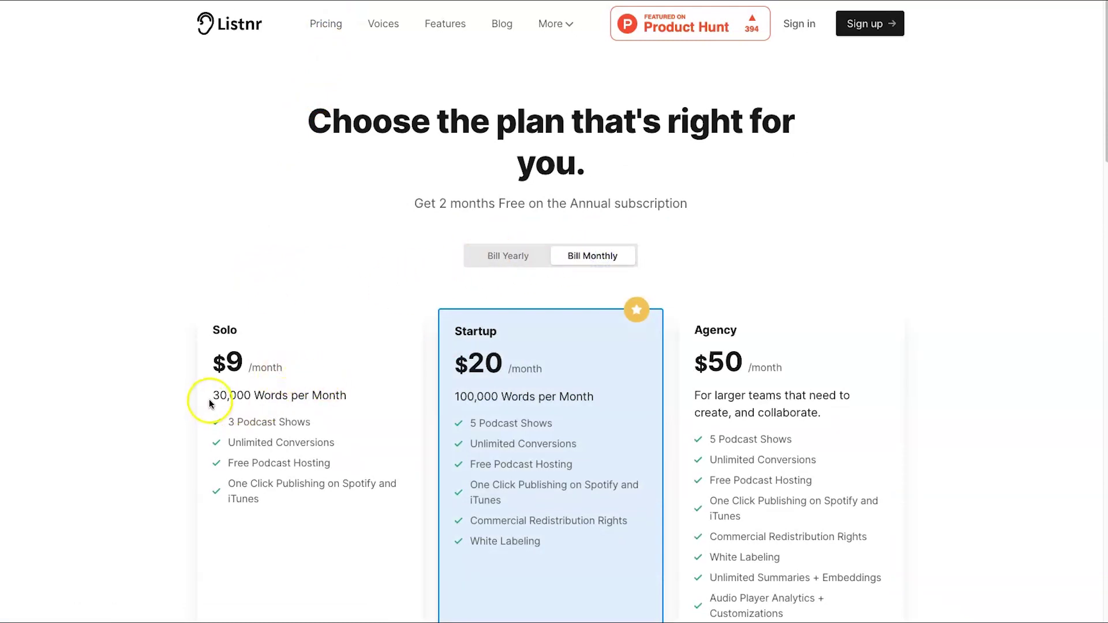
pyautogui.moveTo(209, 402); pyautogui.dragTo(346, 389)
pyautogui.click(292, 389)
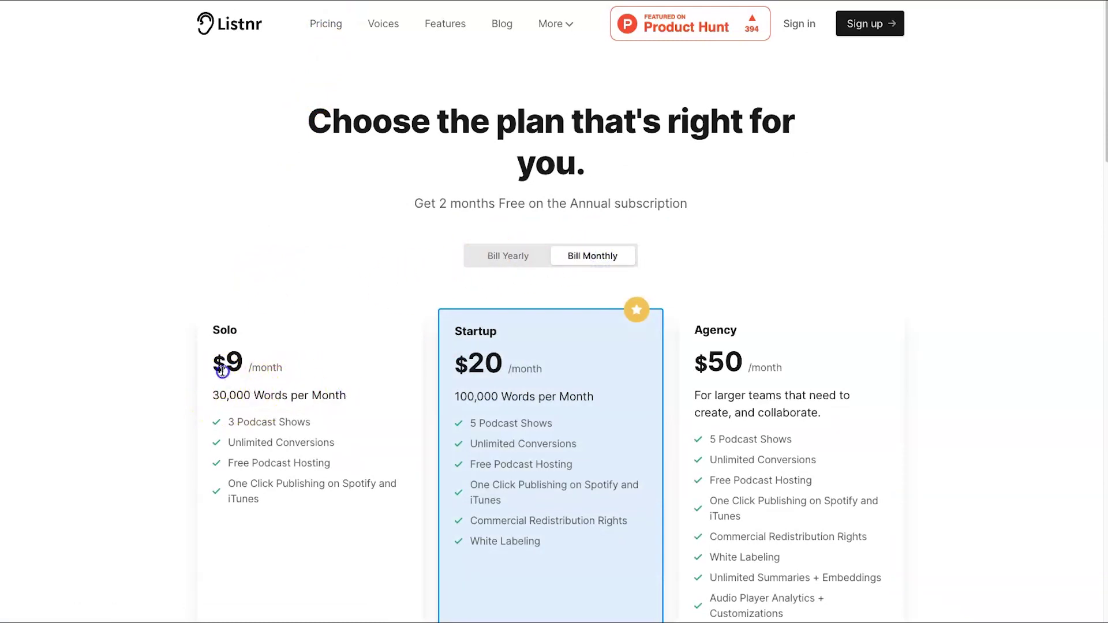
# - Highlight the Startup plan's $20 monthly price and 100,000 Words per Month
pyautogui.moveTo(453, 390); pyautogui.dragTo(552, 370)
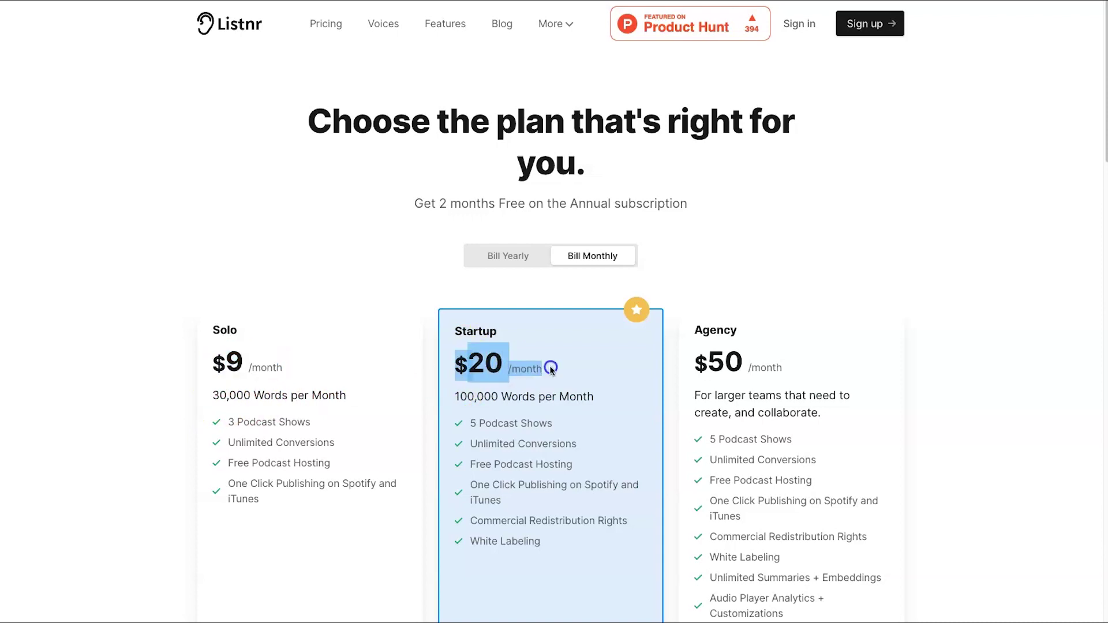
pyautogui.click(488, 401)
pyautogui.moveTo(458, 396); pyautogui.dragTo(601, 394)
pyautogui.click(596, 392)
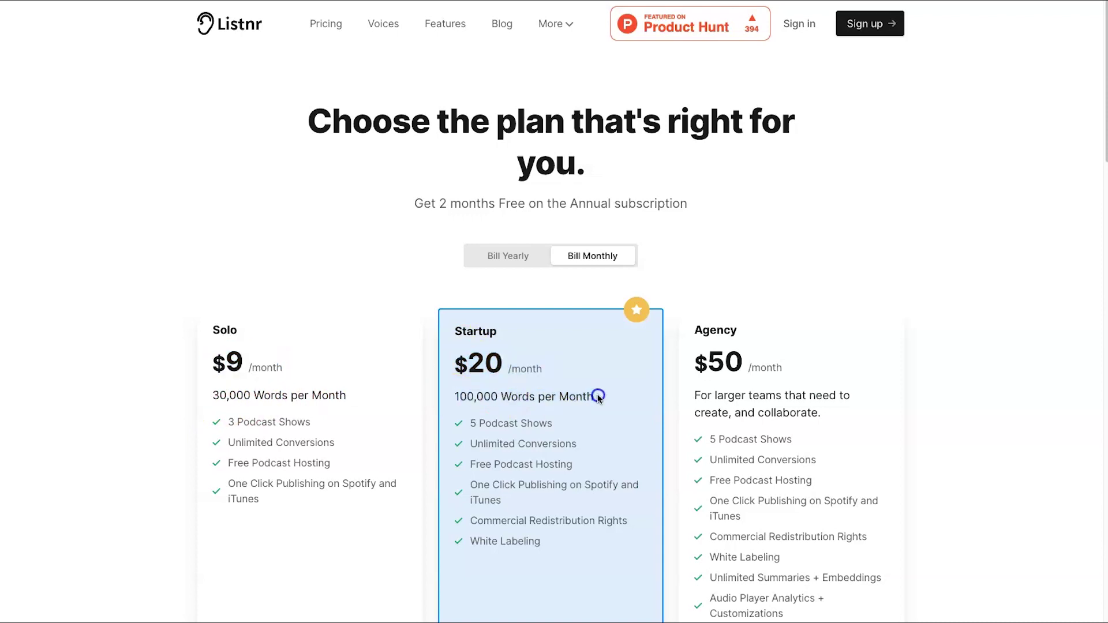
pyautogui.click(792, 373)
# - Scroll the AppSumo deal page and highlight the Single deal's 75,000 words allowance
pyautogui.scroll(-2, 756, 441)
pyautogui.scroll(2, 797, 461)
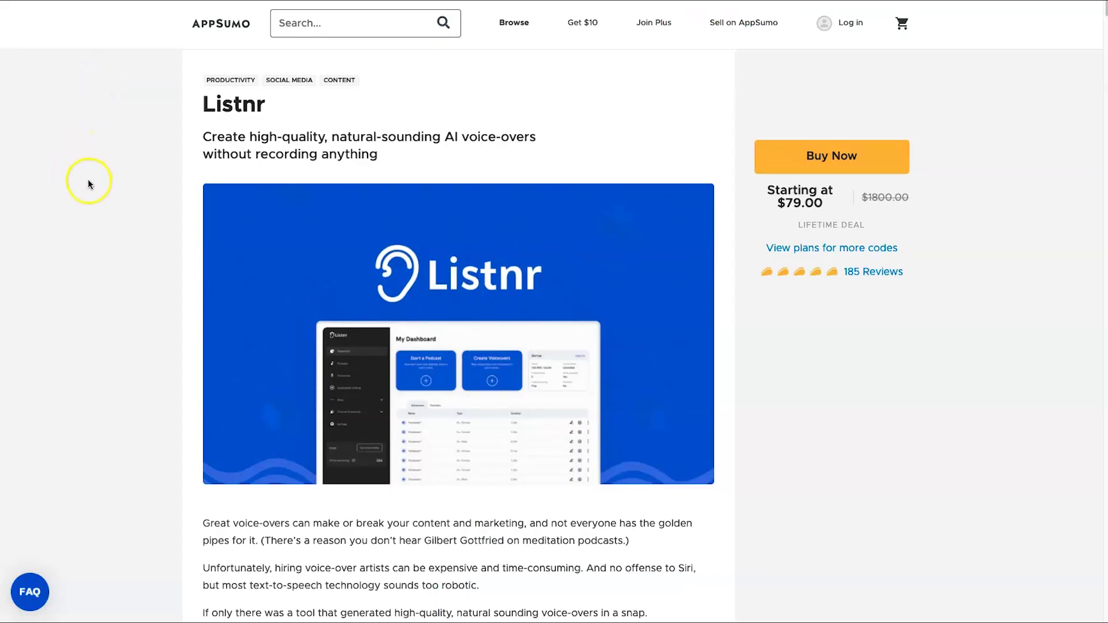
pyautogui.scroll(-20, 185, 310)
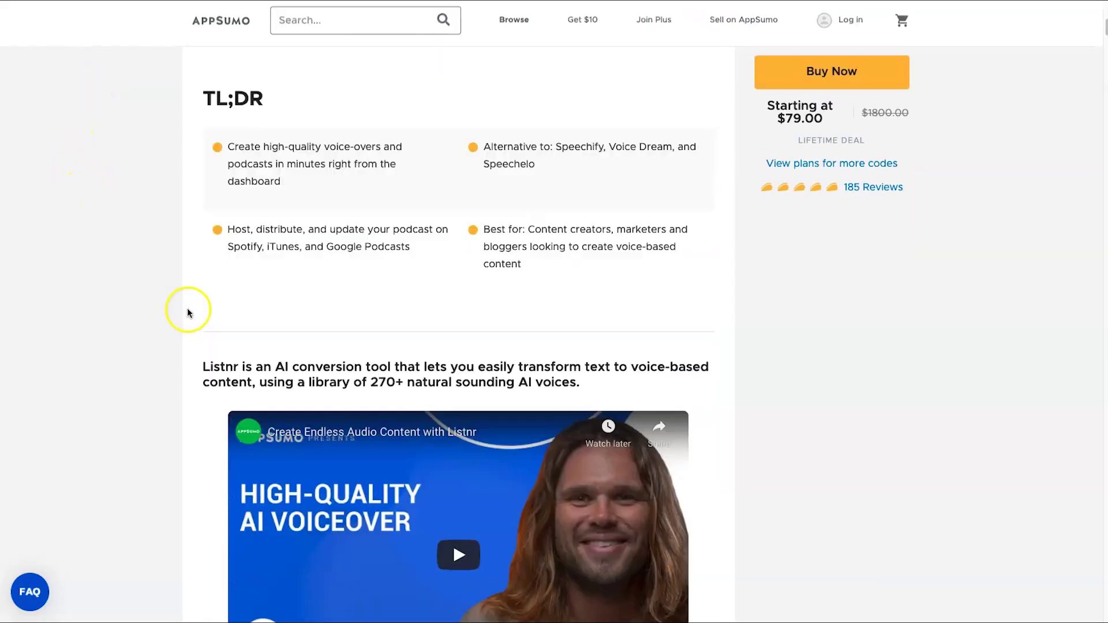
pyautogui.scroll(-20, 188, 302)
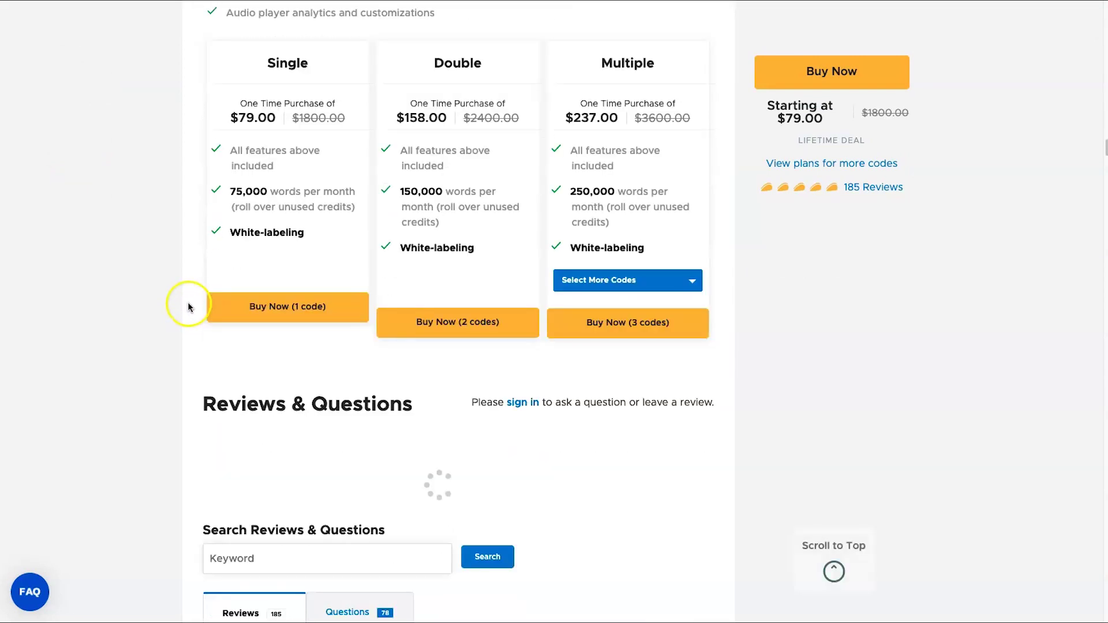
pyautogui.scroll(4, 188, 302)
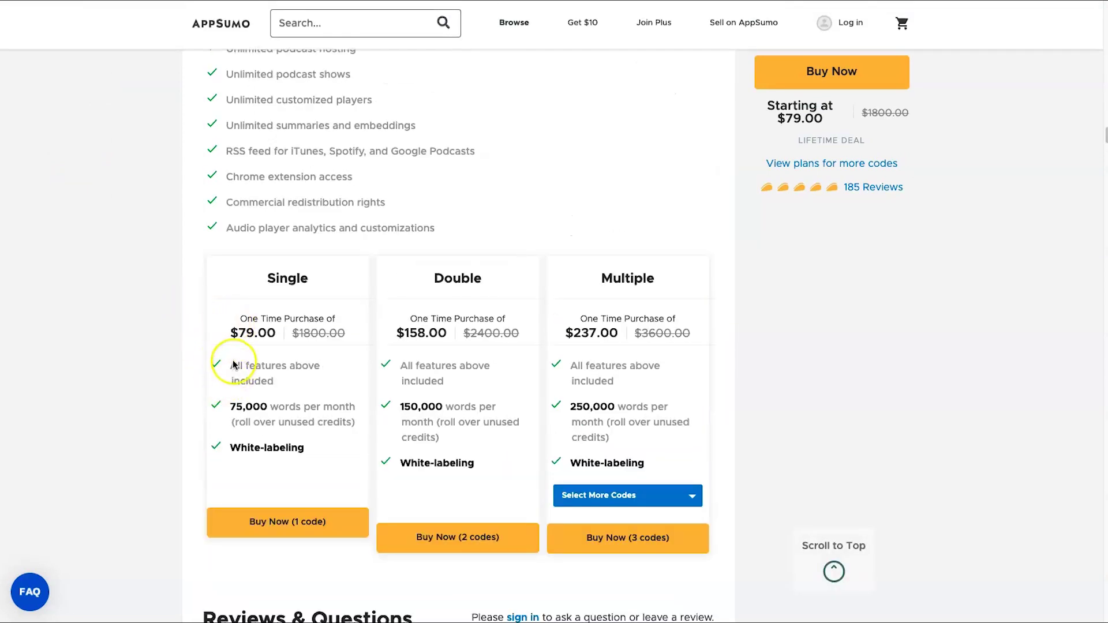
pyautogui.moveTo(274, 337); pyautogui.dragTo(321, 420)
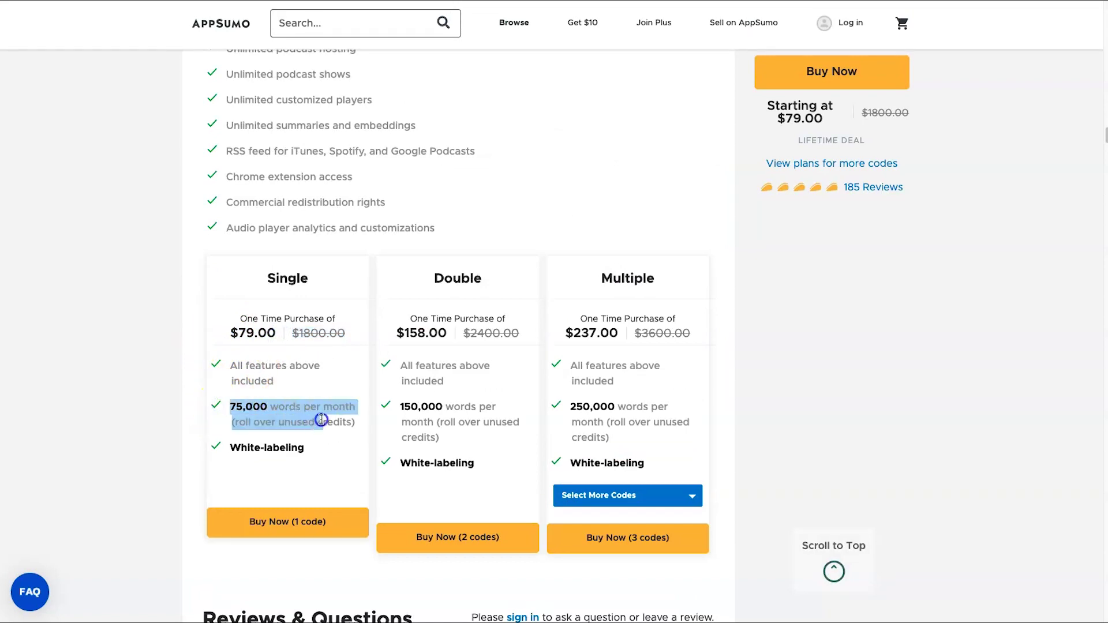
pyautogui.click(354, 425)
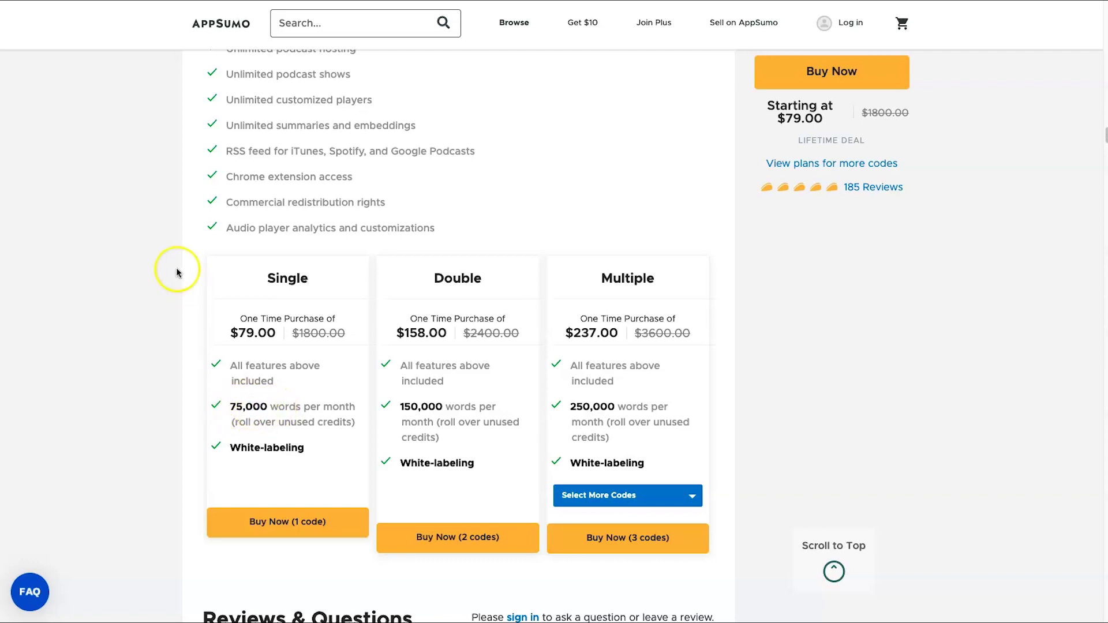
# - Re-highlight the 75,000 words-per-month figure, then go back to Listnr pricing
pyautogui.doubleClick(249, 405)
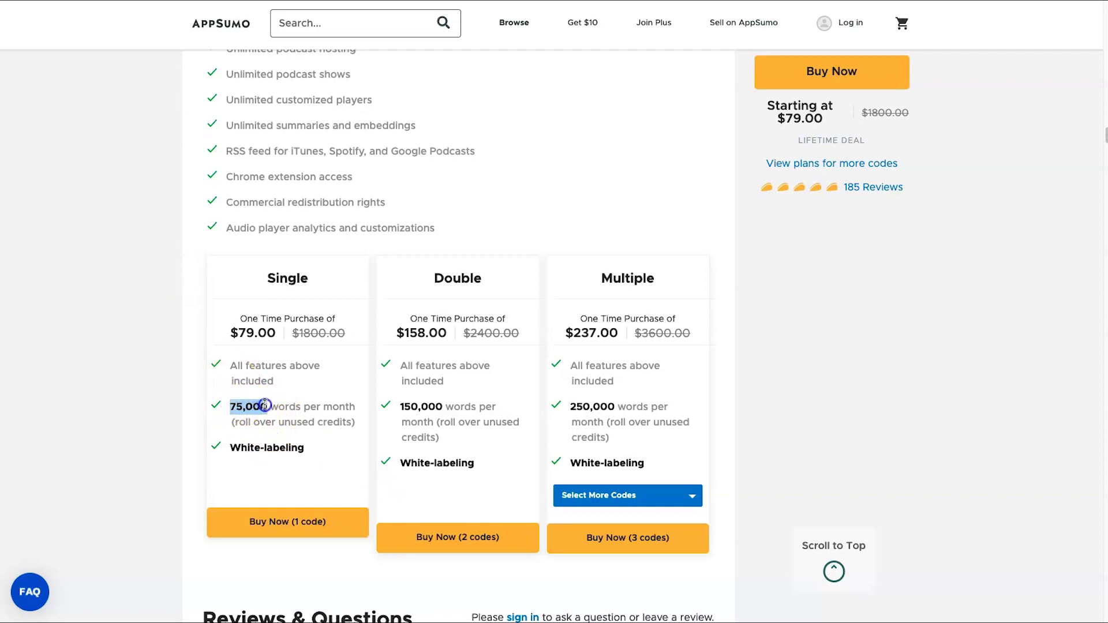
pyautogui.click(277, 406)
pyautogui.moveTo(274, 407); pyautogui.dragTo(339, 404)
pyautogui.click(269, 405)
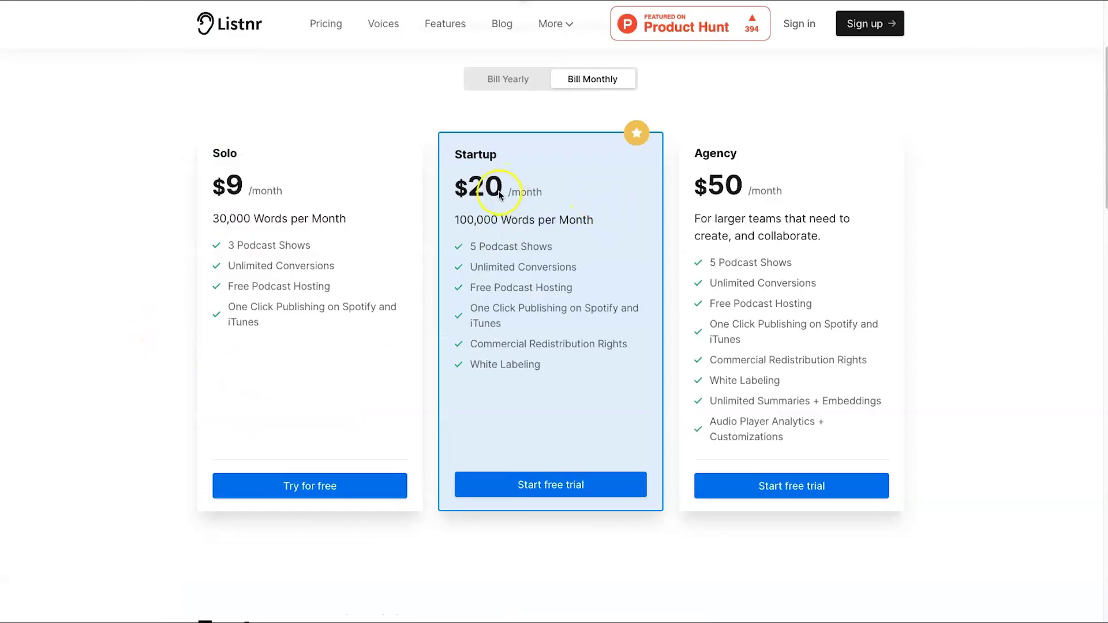
# - Compare Listnr Startup's $20 price and 100,000 words, then return to the AppSumo deal
pyautogui.moveTo(499, 195); pyautogui.dragTo(539, 184)
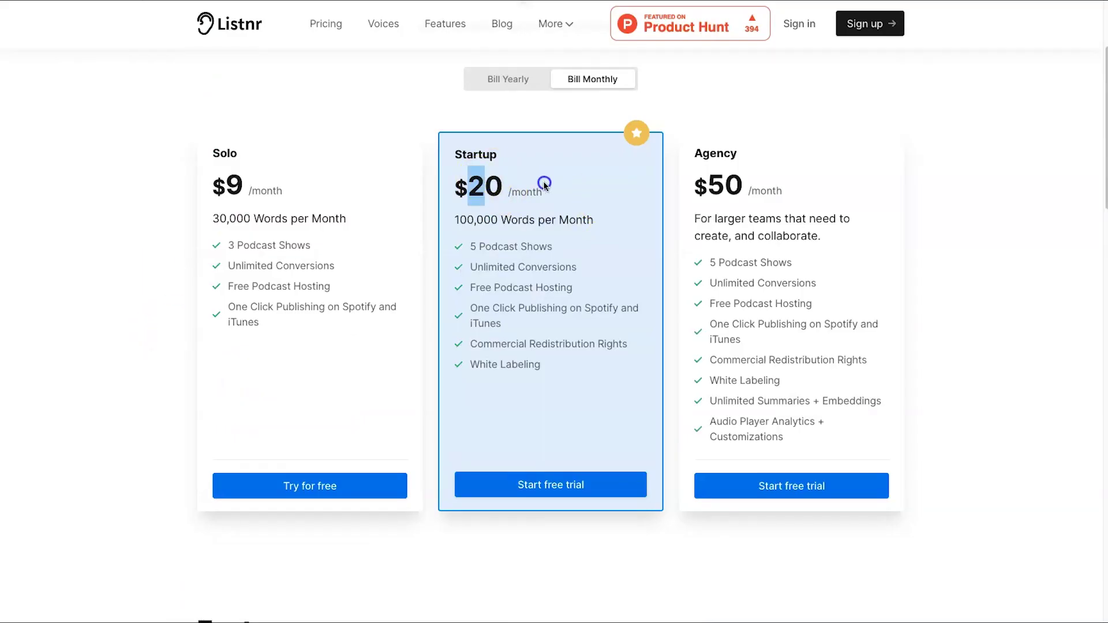
pyautogui.click(486, 214)
pyautogui.moveTo(465, 220); pyautogui.dragTo(596, 212)
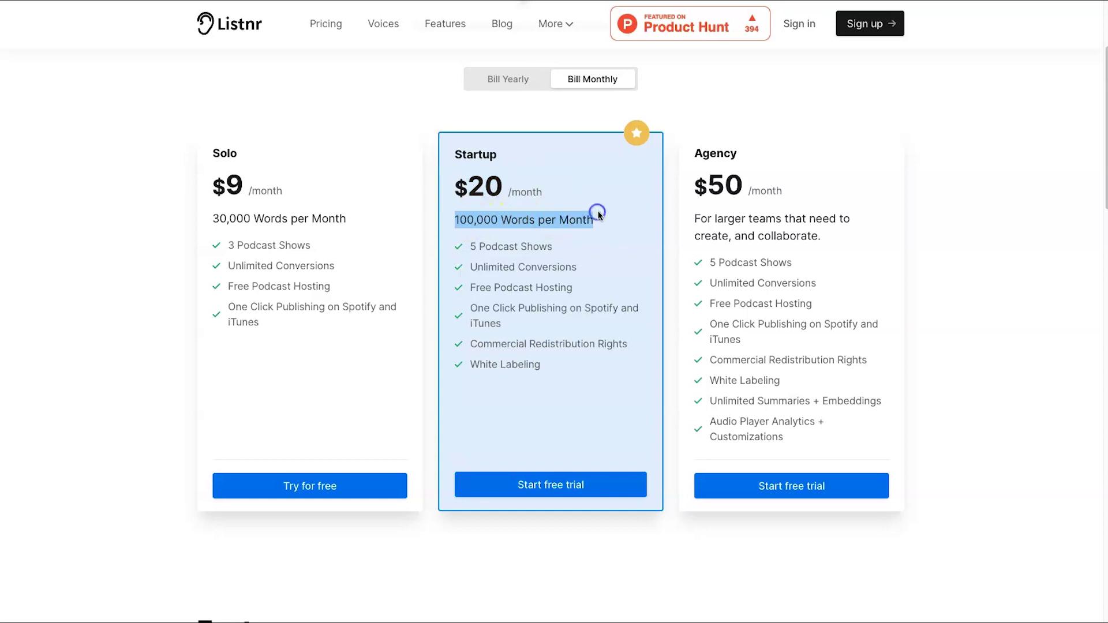
pyautogui.click(596, 212)
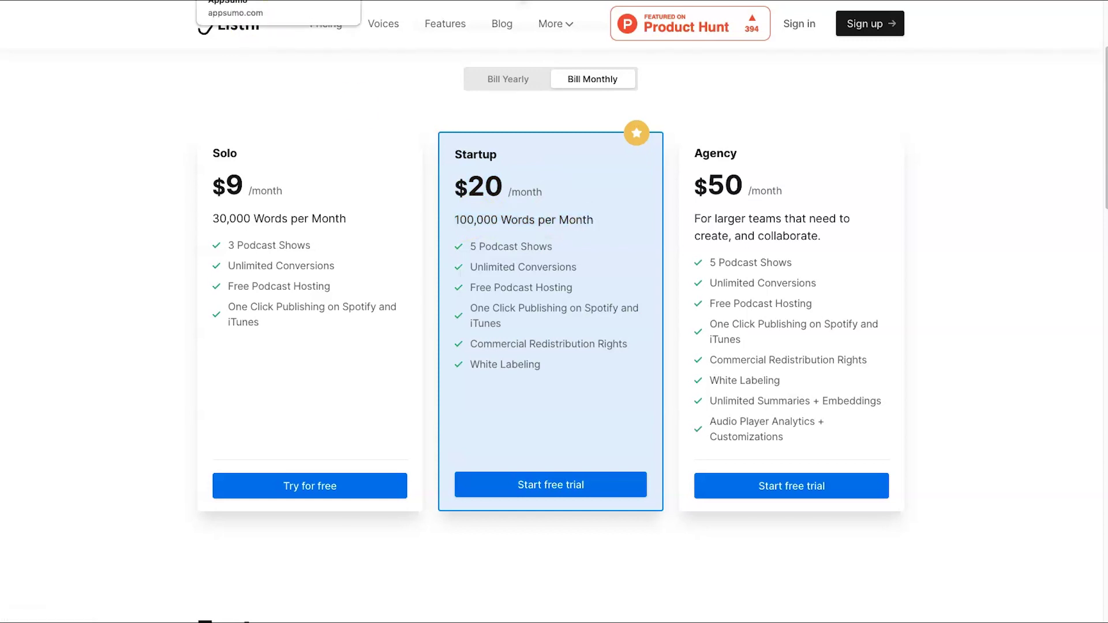
pyautogui.click(242, 1)
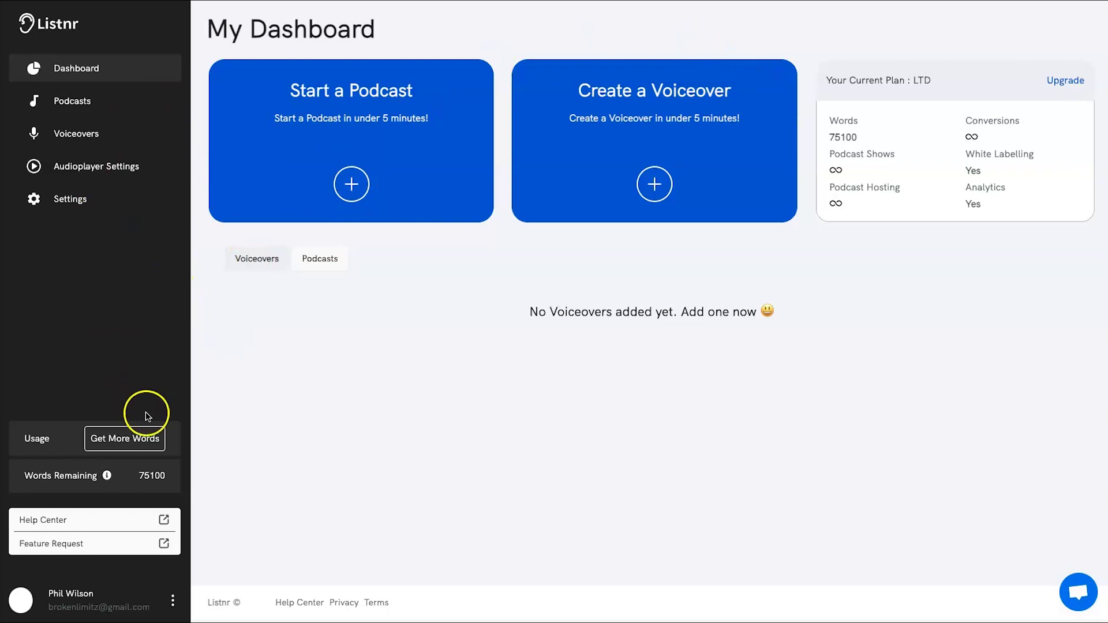
# - Inspect the LTD plan's 75100 word balance, White Labelling and Podcast Hosting entries
pyautogui.click(822, 138)
pyautogui.click(860, 146)
pyautogui.tripleClick(960, 168)
pyautogui.click(977, 202)
pyautogui.moveTo(851, 188); pyautogui.dragTo(835, 202)
# - Create a new voiceover and title it 'WooFunnels Review'
pyautogui.click(649, 187)
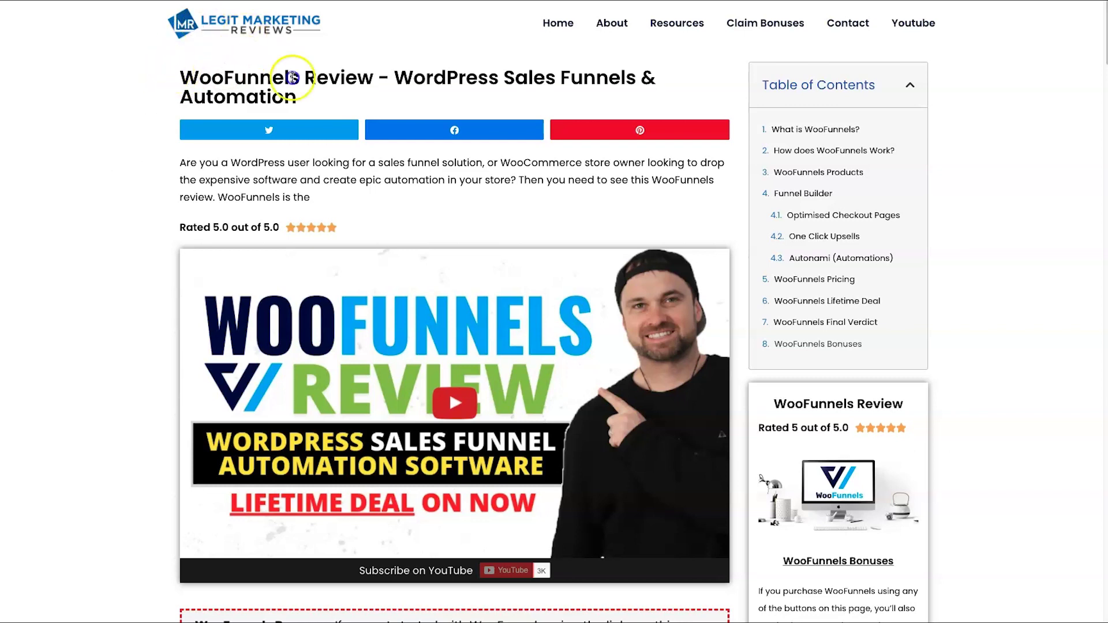
pyautogui.moveTo(187, 69); pyautogui.dragTo(335, 72)
pyautogui.moveTo(178, 69); pyautogui.dragTo(381, 71)
pyautogui.click(382, 70)
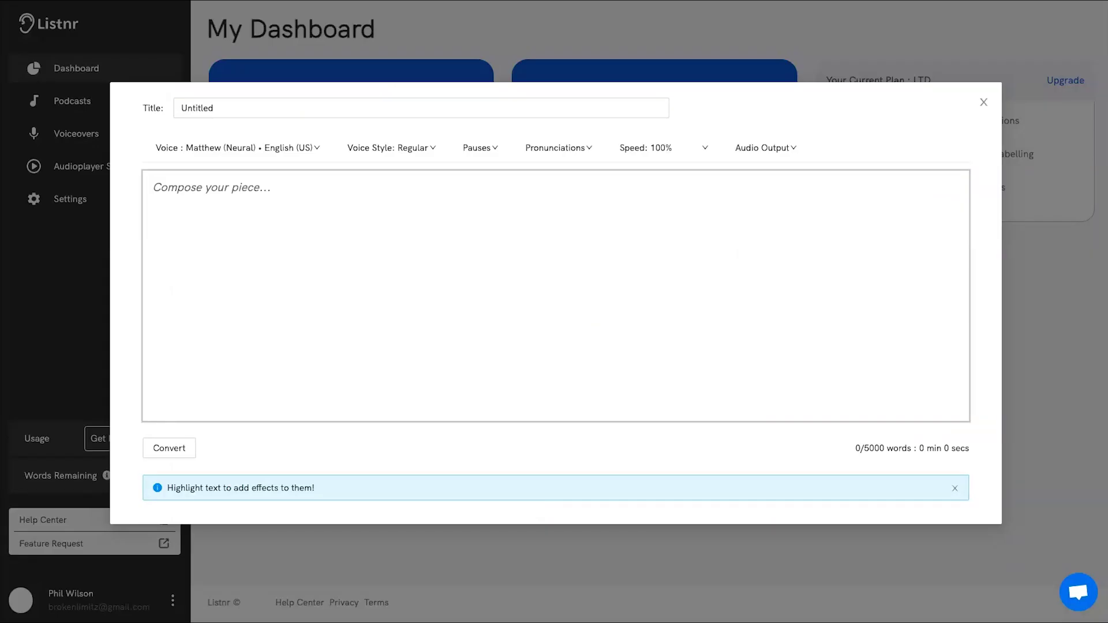
pyautogui.click(271, 115)
pyautogui.doubleClick(276, 115)
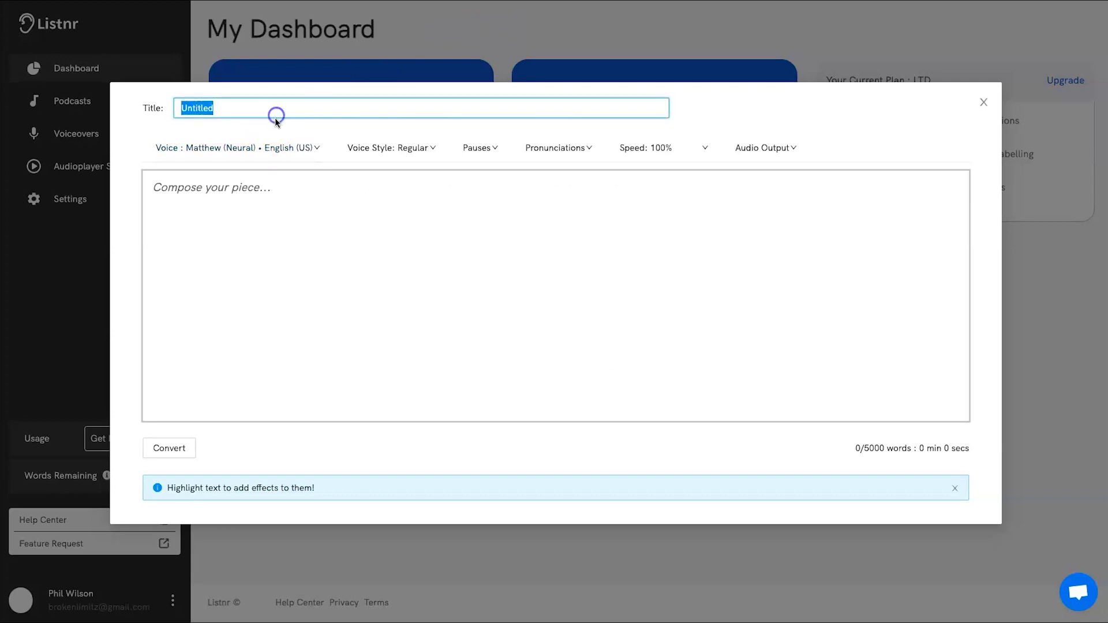
pyautogui.write('Wo')
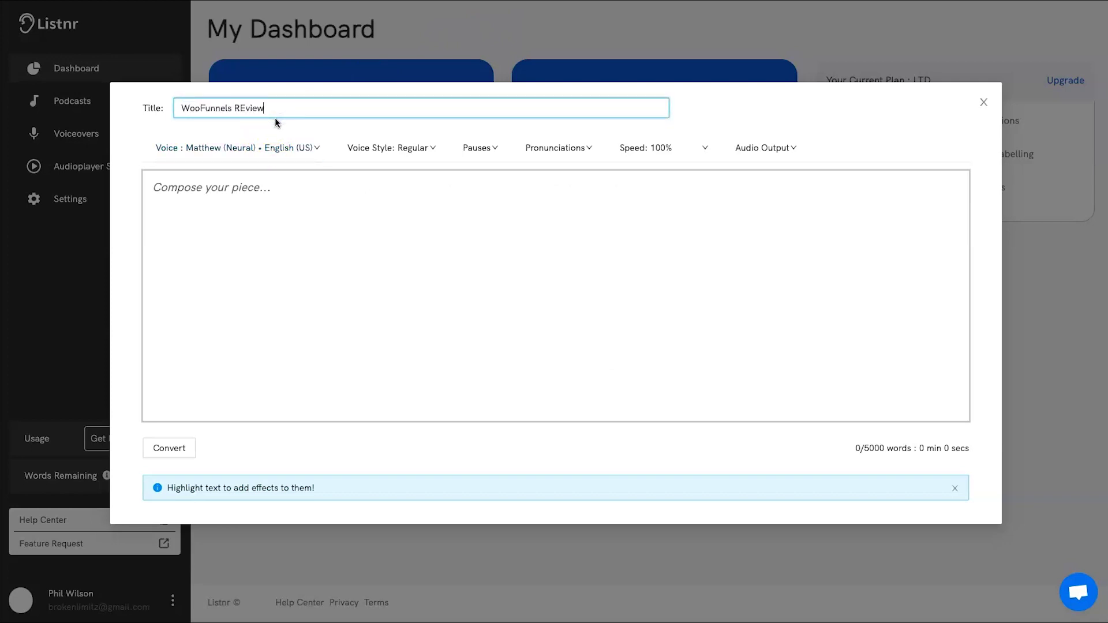
pyautogui.write('oFunnels Review')
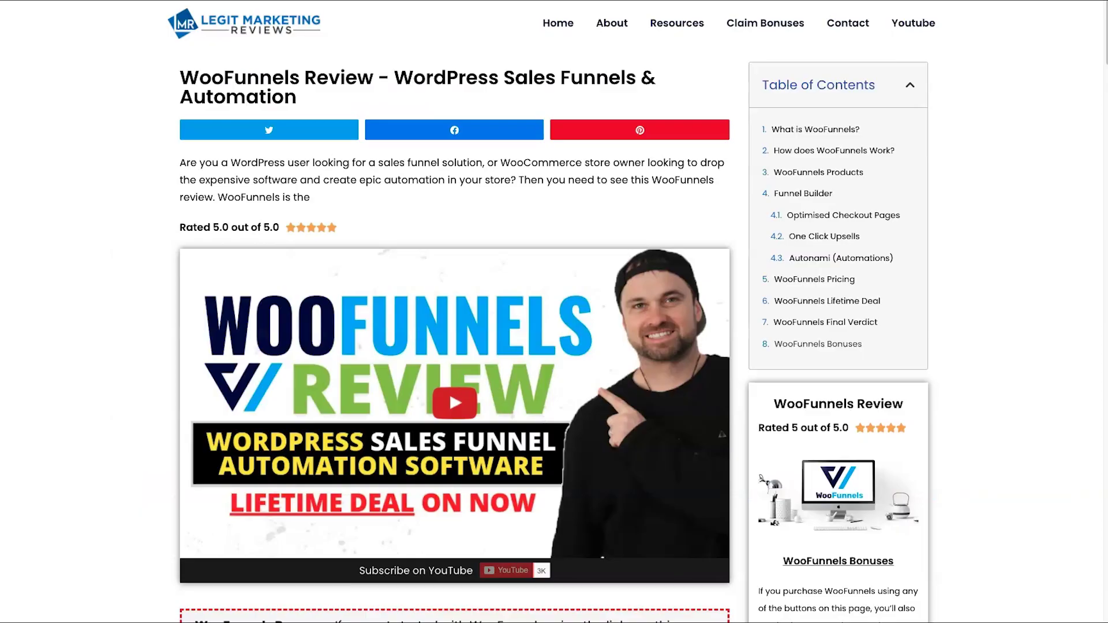
# - Paste the four What is WooFunnels? paragraphs into the empty script
pyautogui.scroll(-10, 147, 293)
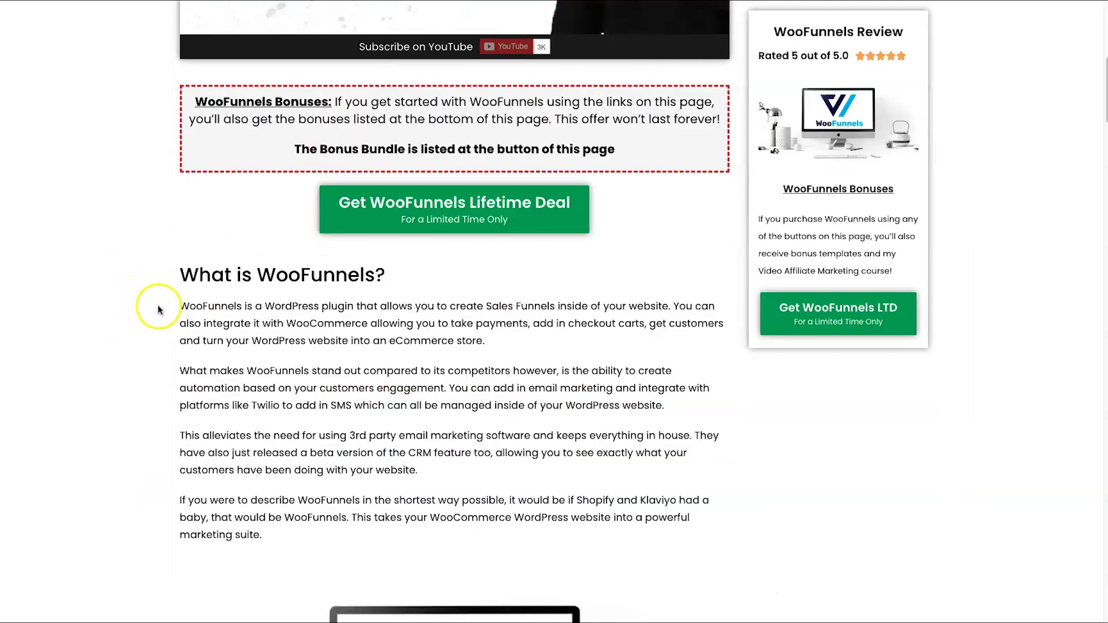
pyautogui.moveTo(177, 310); pyautogui.dragTo(356, 535)
pyautogui.hotkey('ctrl', 'c')
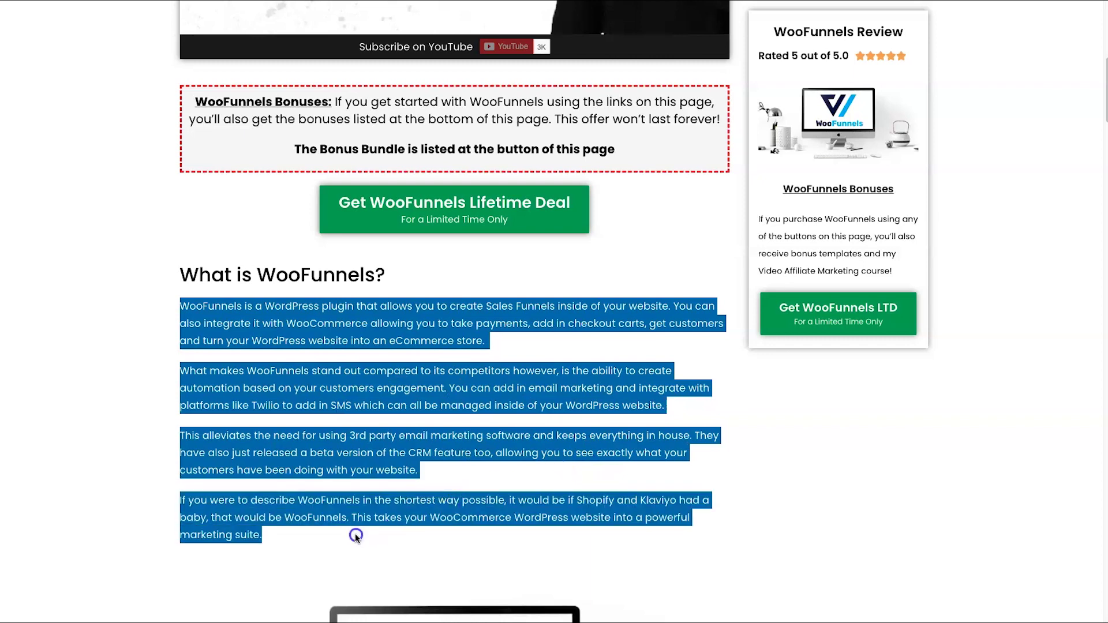
pyautogui.click(359, 254)
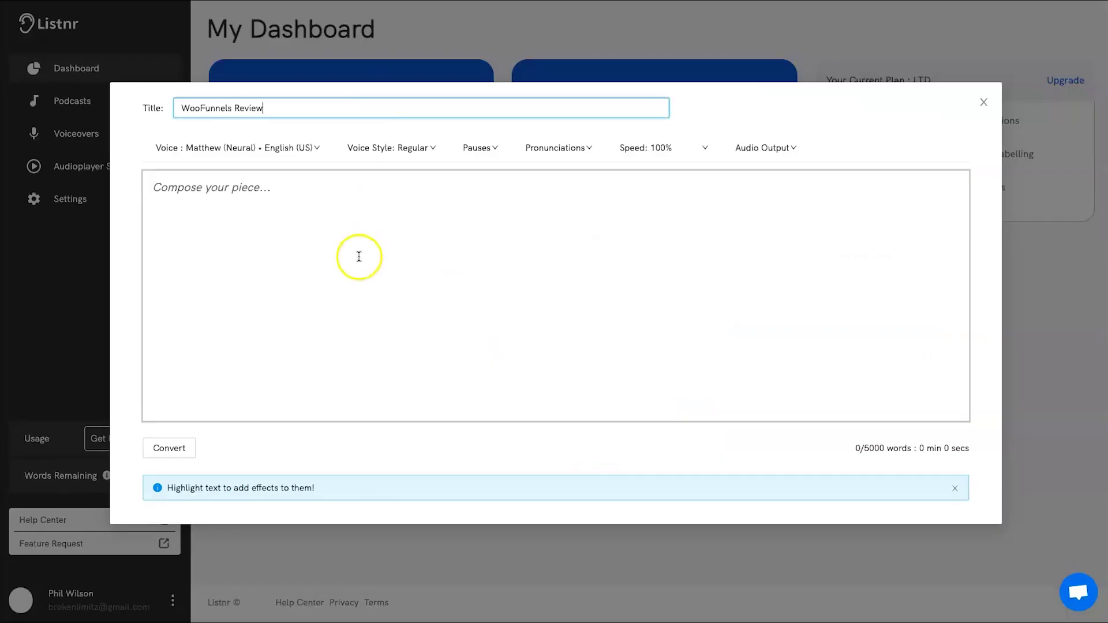
pyautogui.hotkey('ctrl', 'v')
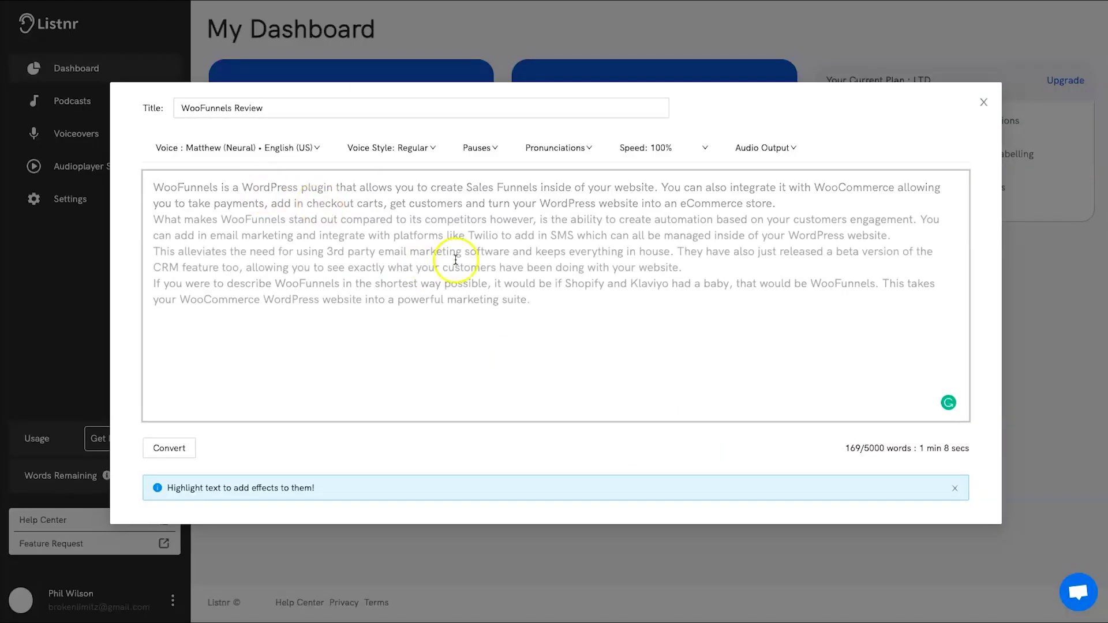
pyautogui.click(341, 188)
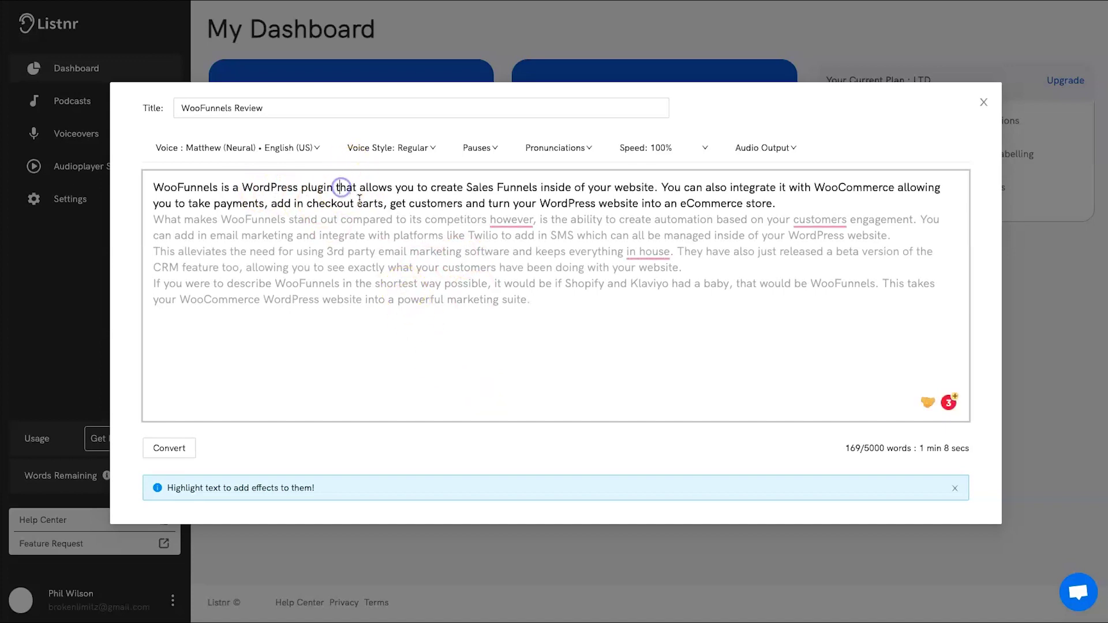
# - Add commas around 'however', make 'customer's' possessive, and hyphenate 'in-house'
pyautogui.click(318, 219)
pyautogui.moveTo(498, 219)
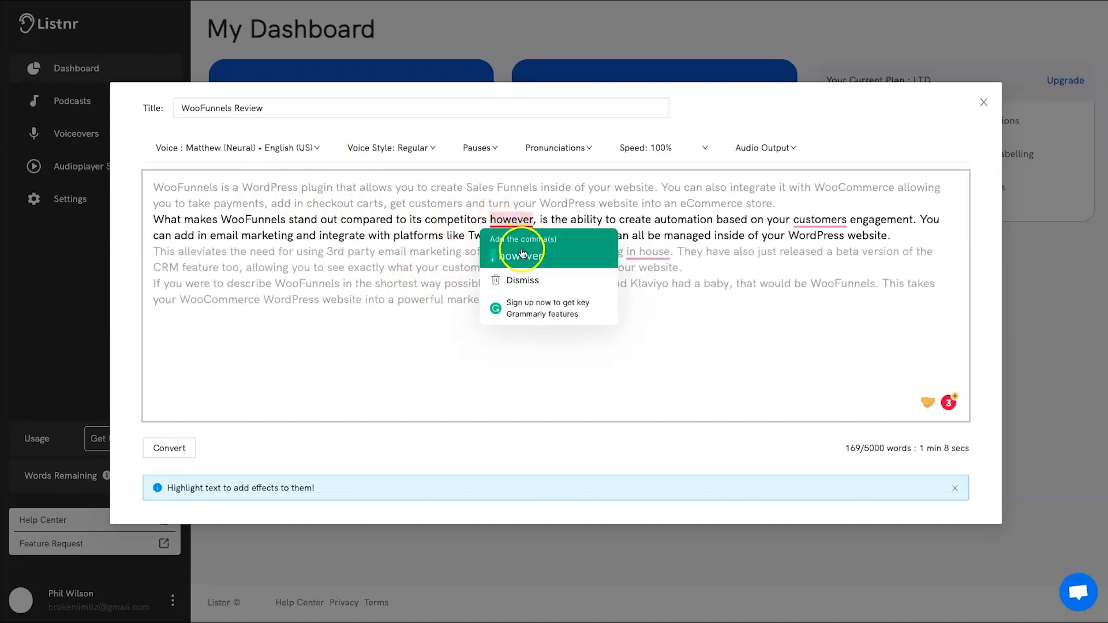
pyautogui.click(520, 248)
pyautogui.moveTo(824, 221)
pyautogui.click(834, 243)
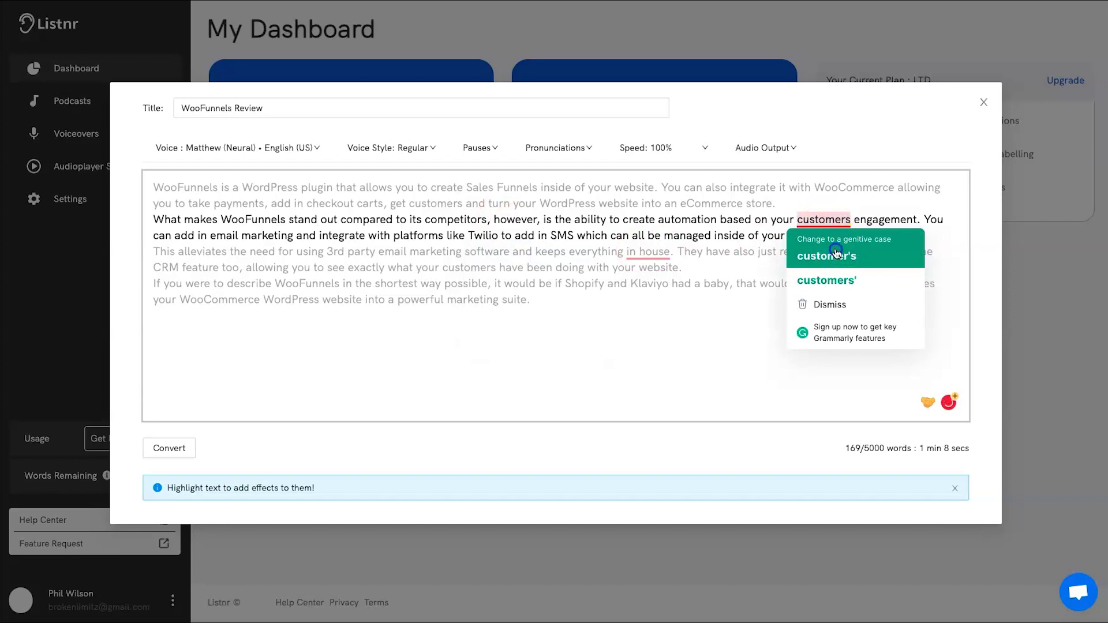
pyautogui.moveTo(648, 252)
pyautogui.click(651, 283)
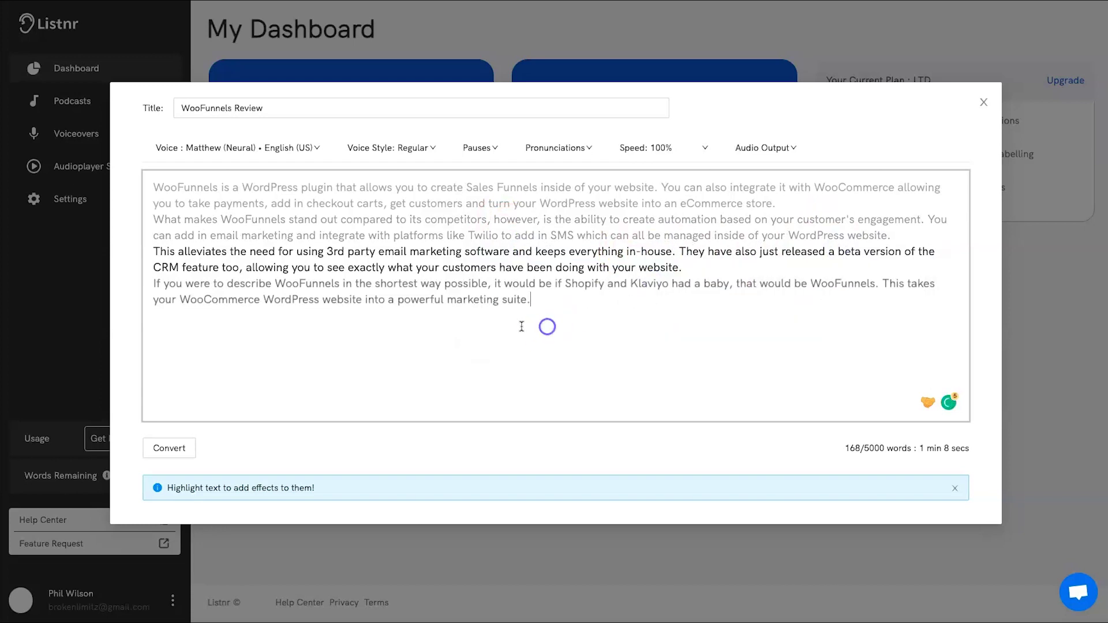
# - Review the voice style, pause duration and pronunciation options
pyautogui.click(425, 291)
pyautogui.click(408, 193)
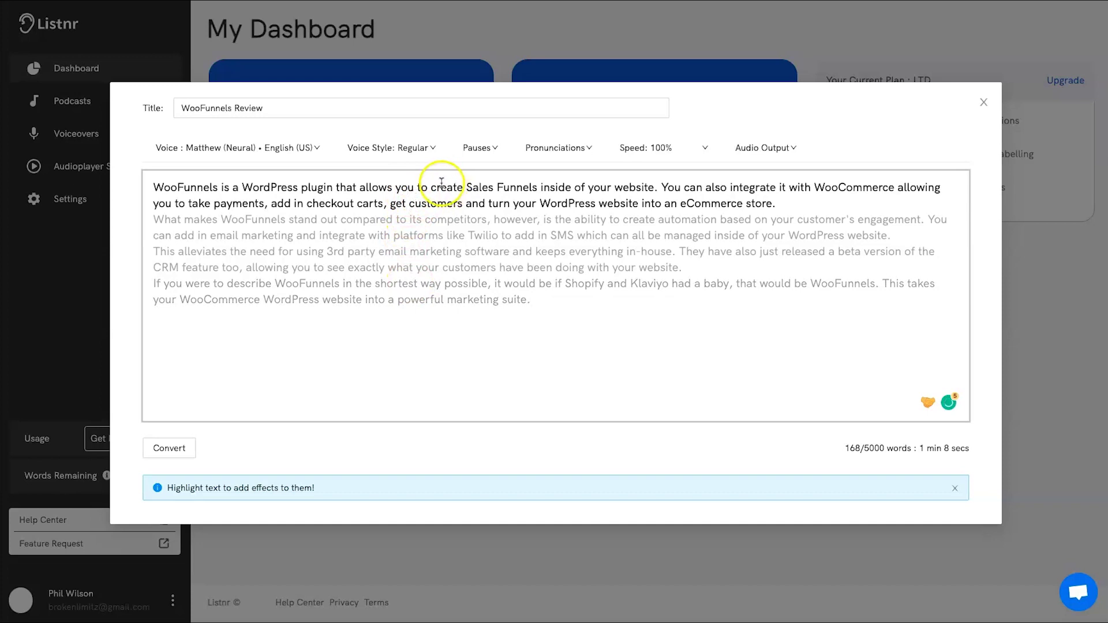
pyautogui.click(274, 171)
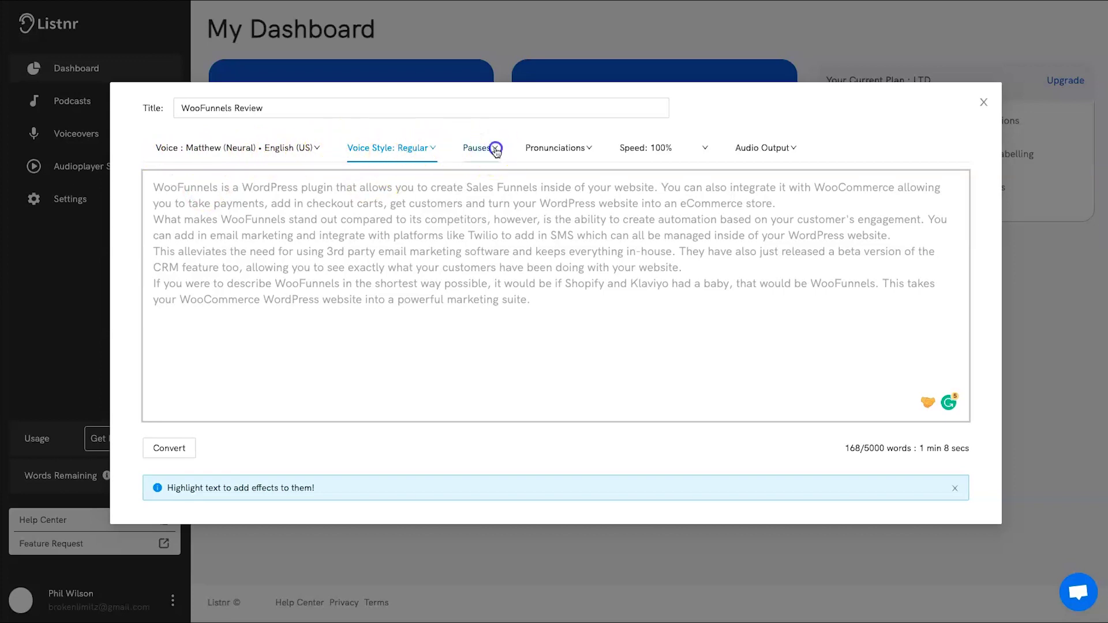
pyautogui.click(494, 148)
pyautogui.click(494, 147)
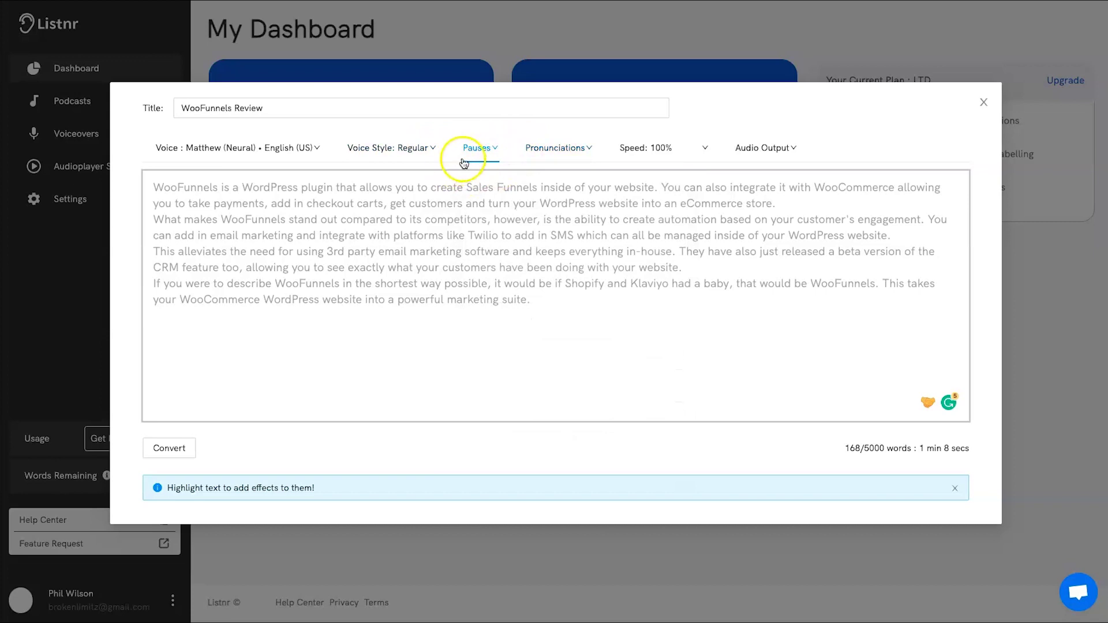
pyautogui.click(551, 151)
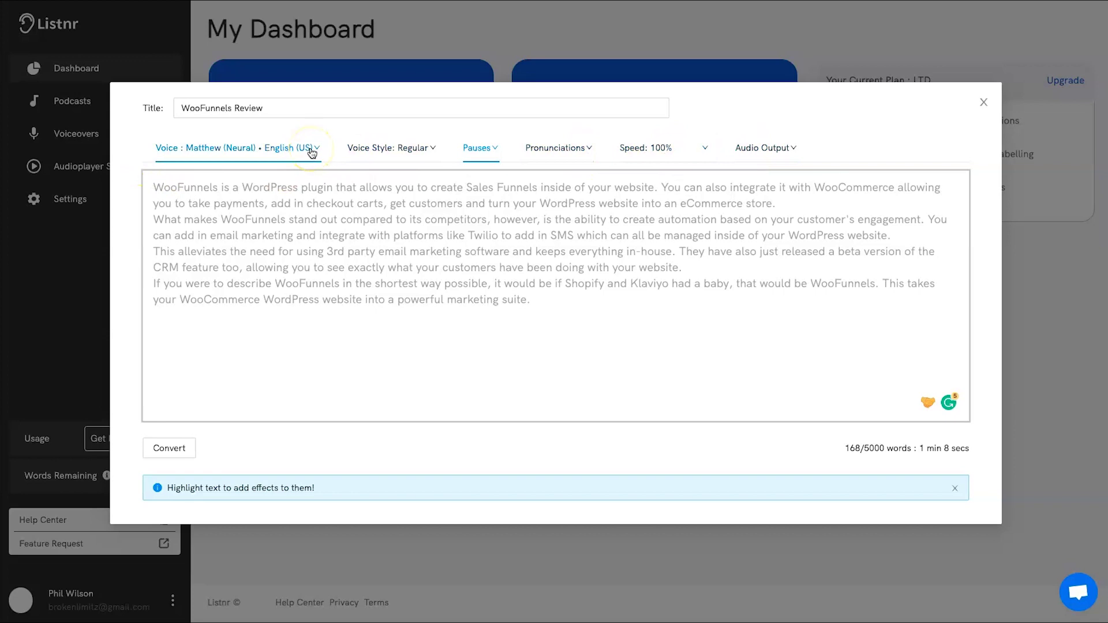
# - Browse the voice language list and keep English (US) as the language
pyautogui.click(312, 147)
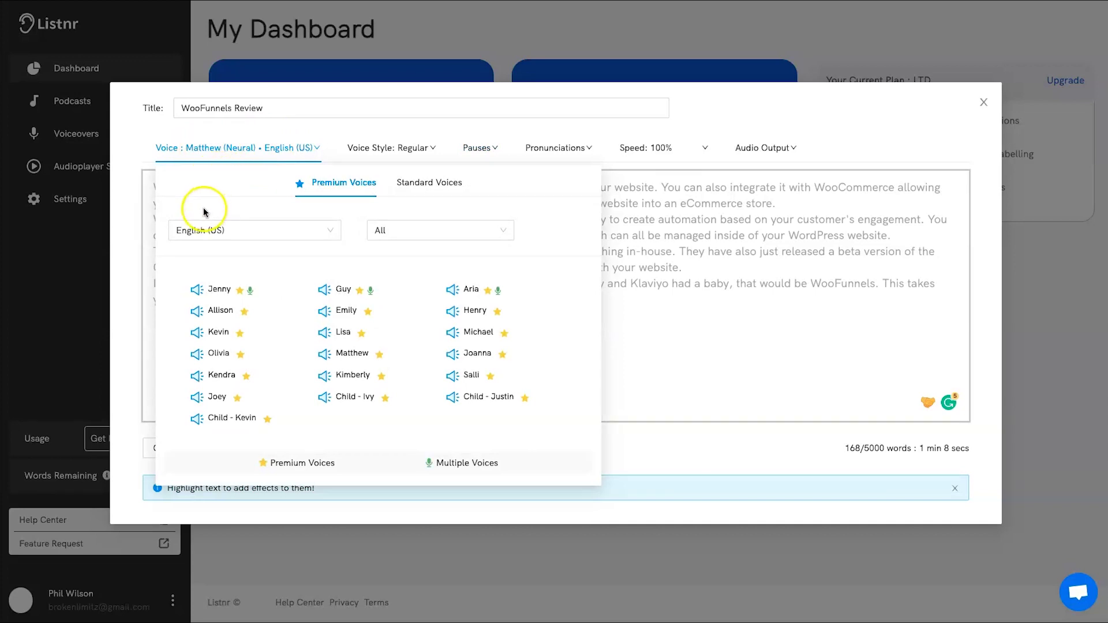
pyautogui.click(234, 229)
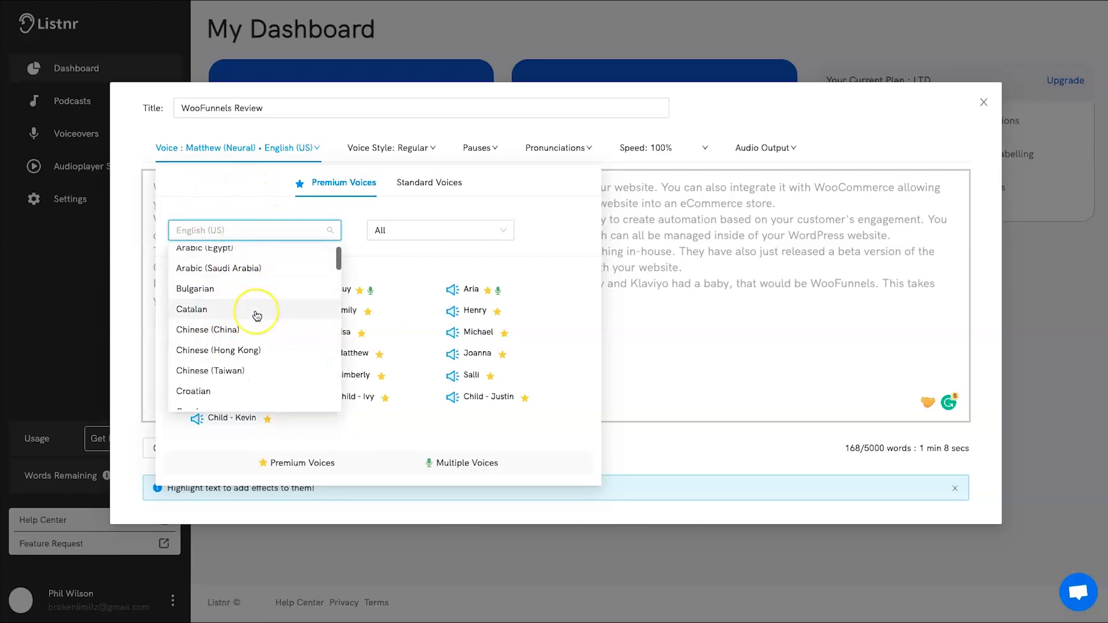
pyautogui.scroll(-2, 257, 314)
pyautogui.scroll(-12, 257, 314)
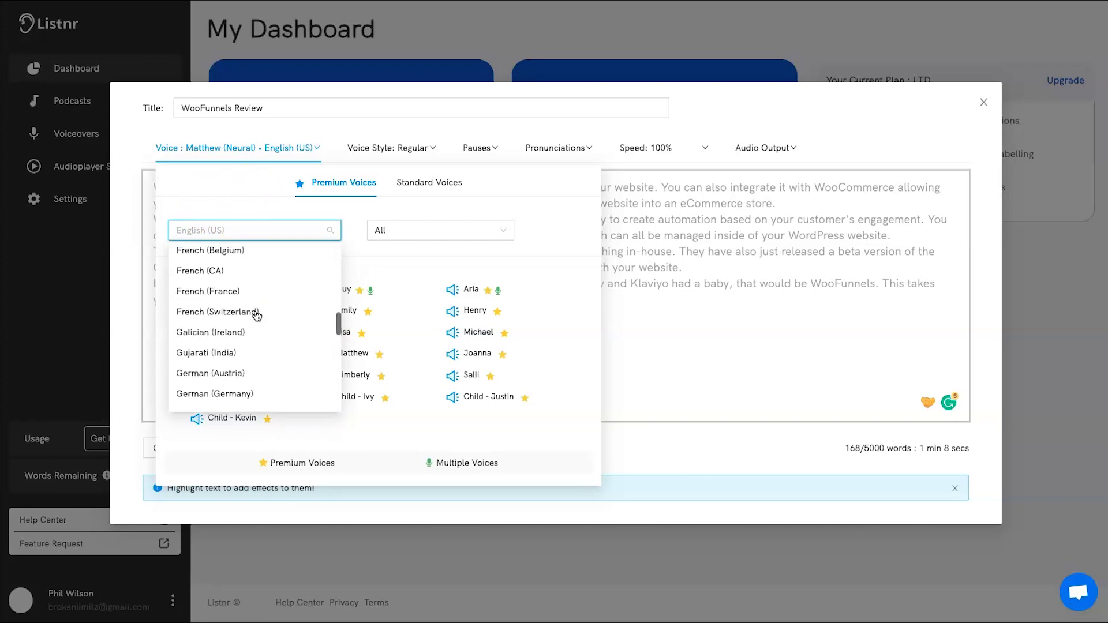
pyautogui.scroll(10, 258, 315)
pyautogui.scroll(-8, 257, 315)
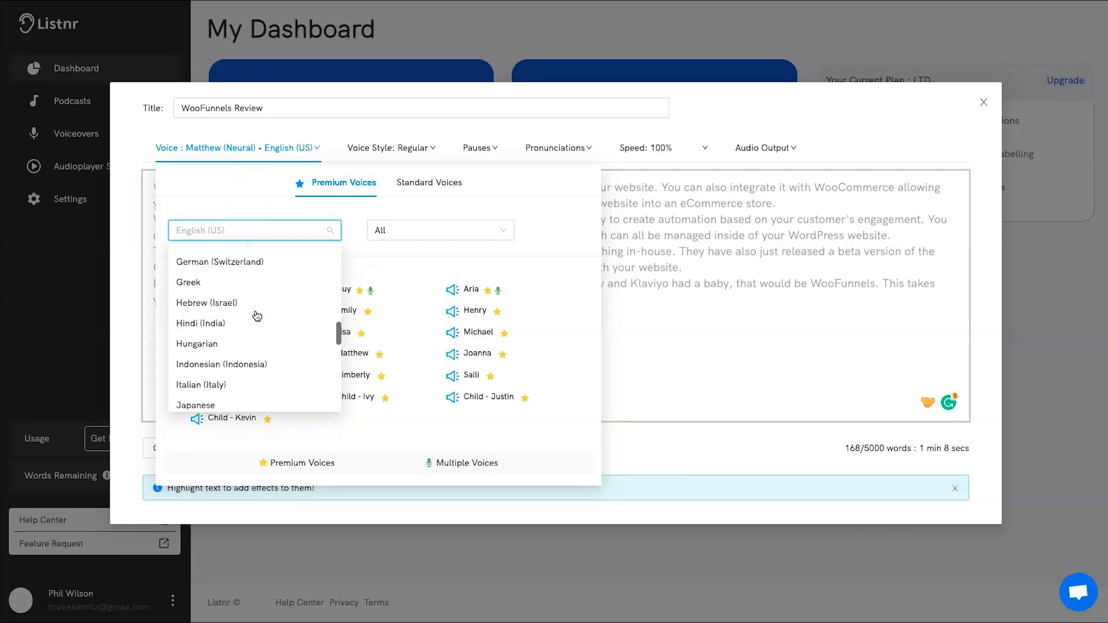
pyautogui.scroll(-10, 257, 315)
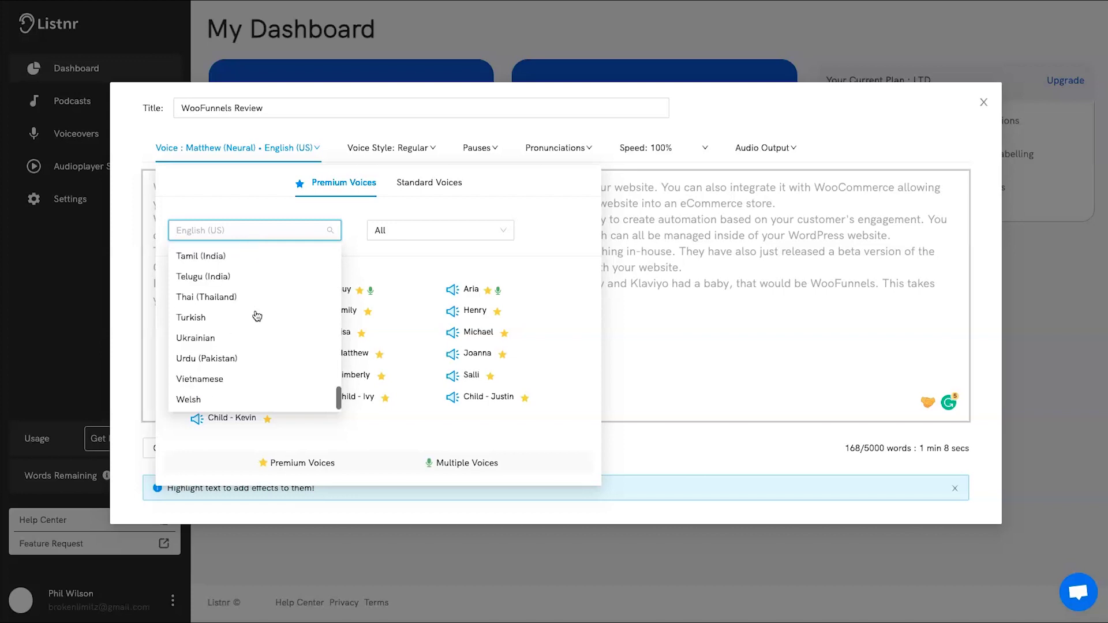
pyautogui.scroll(14, 258, 316)
pyautogui.click(228, 362)
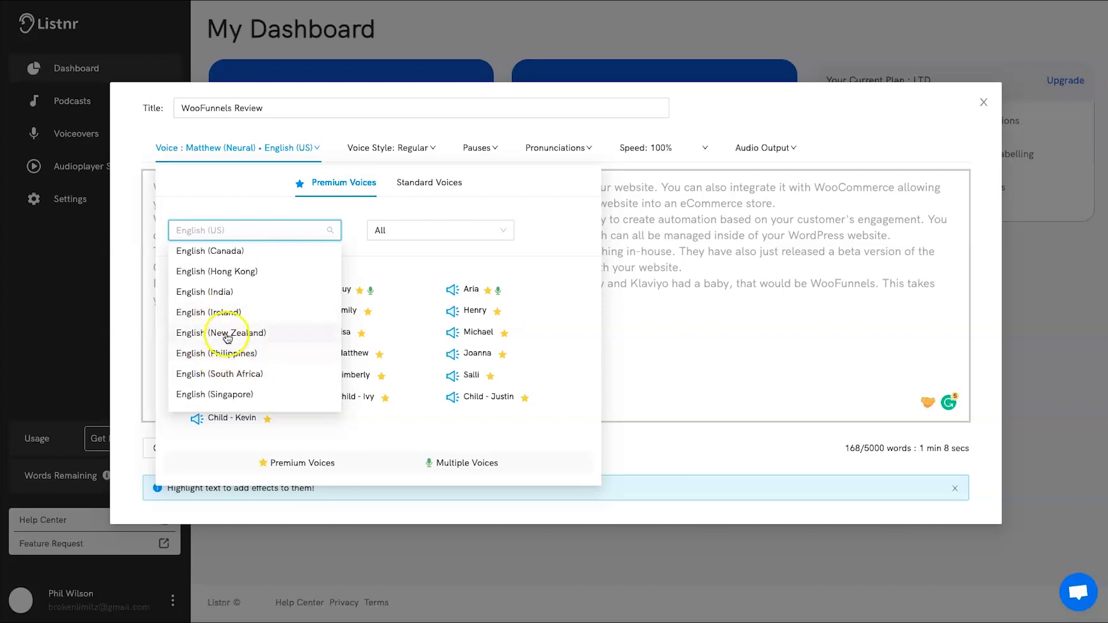
pyautogui.scroll(3, 248, 329)
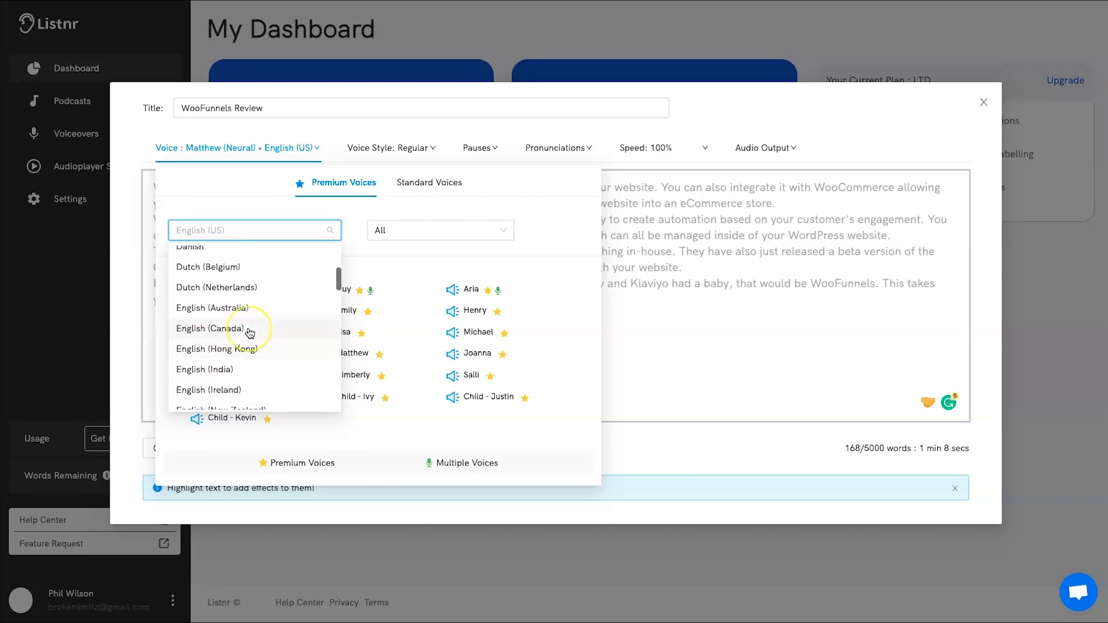
pyautogui.scroll(-6, 248, 332)
pyautogui.click(212, 334)
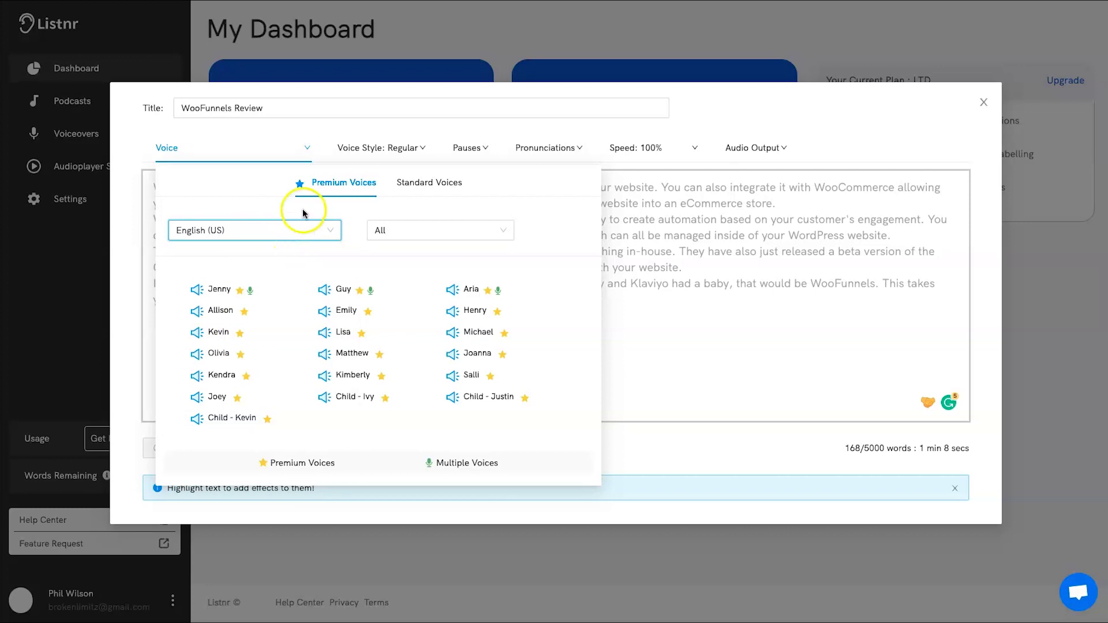
# - Compare Standard and Premium voices, then confirm Matthew (Neural) and close the picker
pyautogui.click(440, 185)
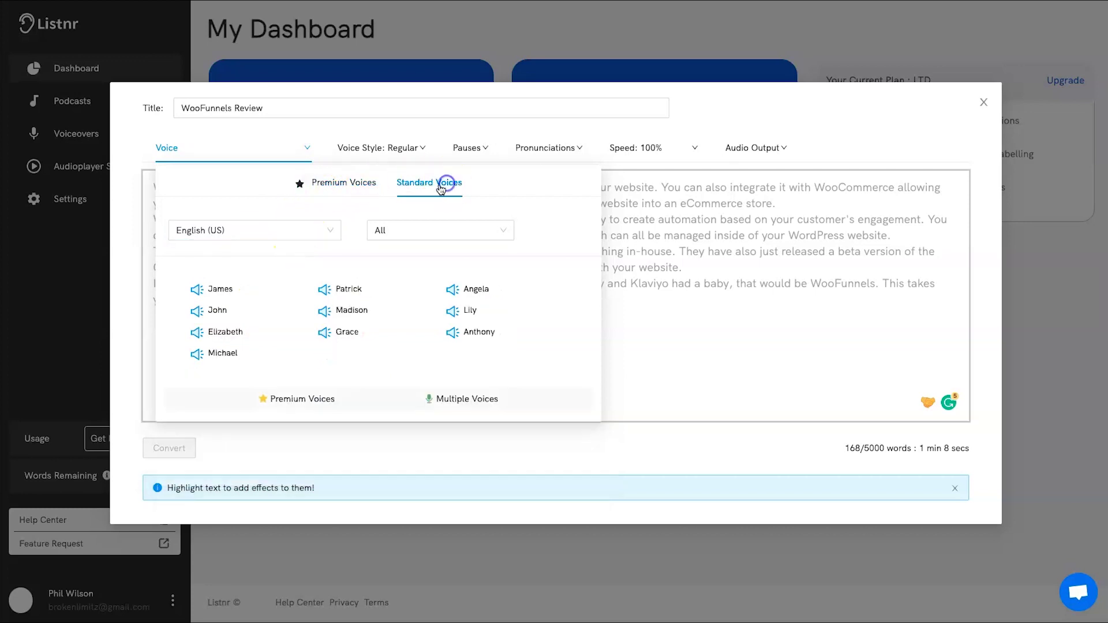
pyautogui.click(345, 197)
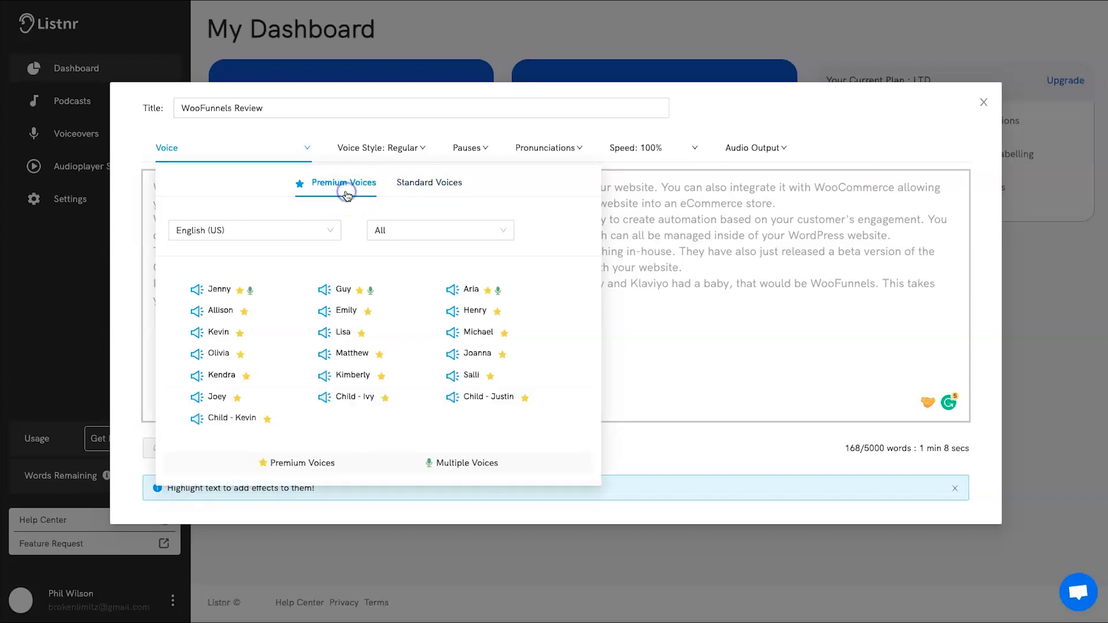
pyautogui.click(344, 197)
pyautogui.click(404, 185)
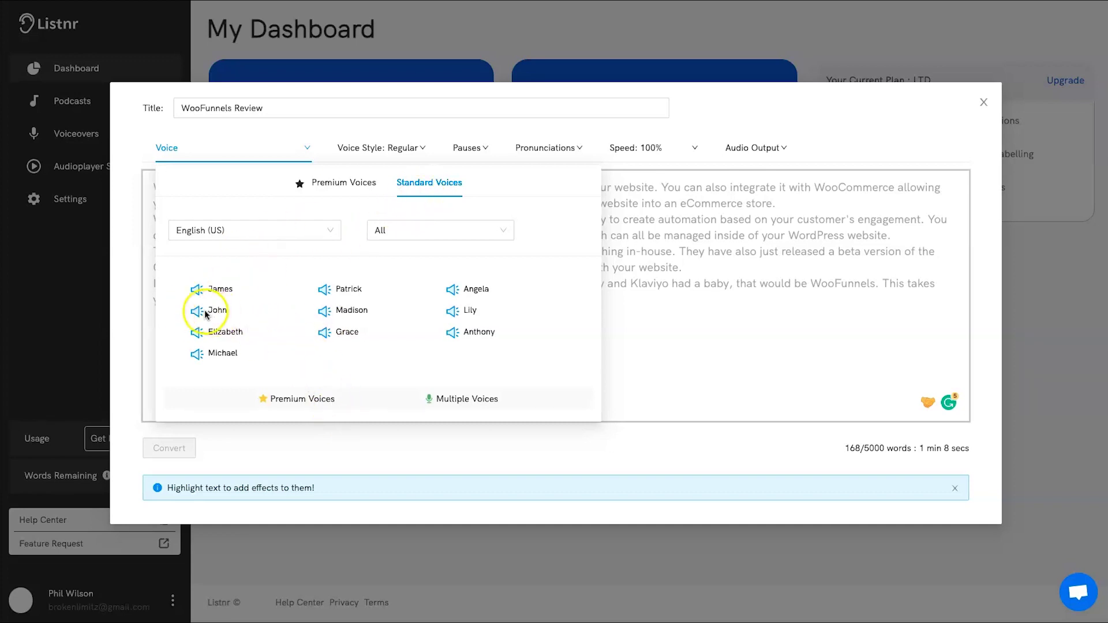
pyautogui.click(330, 182)
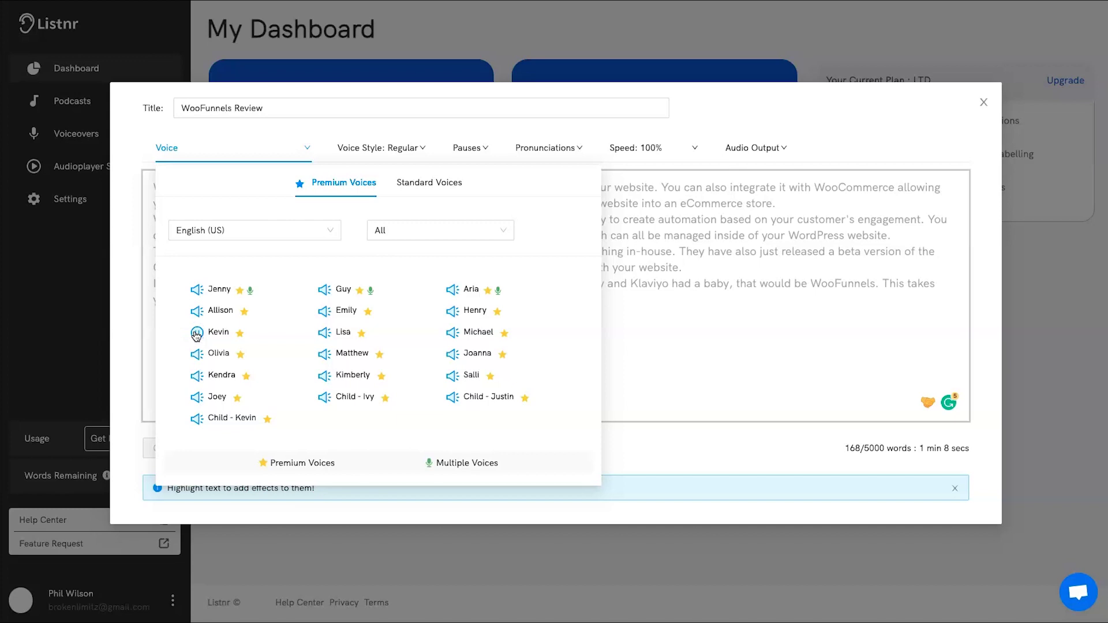
pyautogui.click(348, 353)
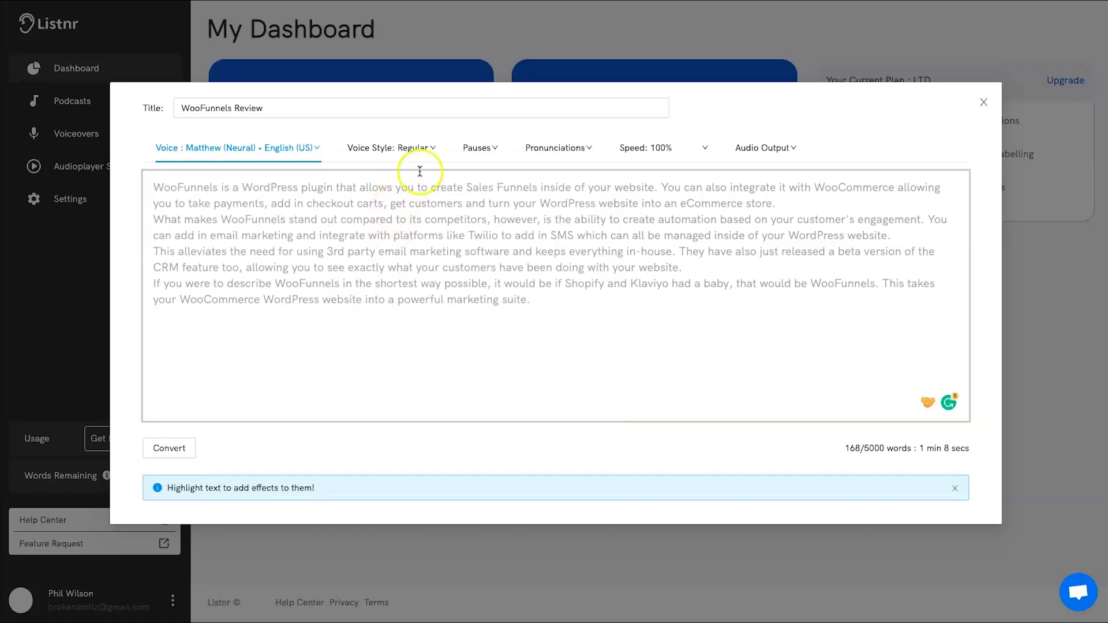
# - Change the comma pause from 0.2 to 0.3 s and open the pronunciation library
pyautogui.click(431, 149)
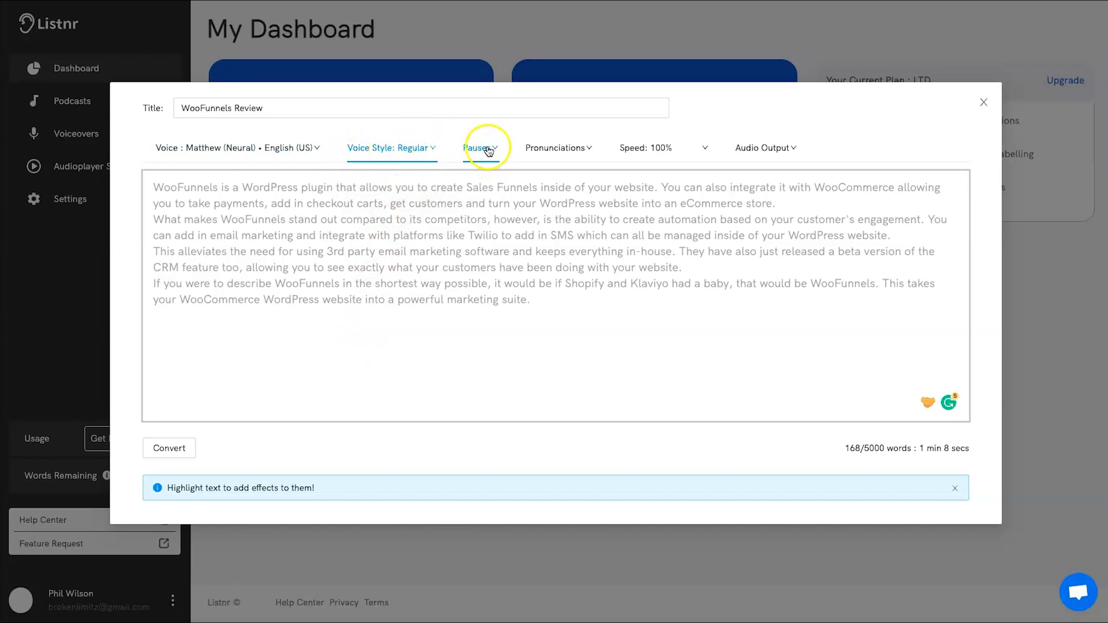
pyautogui.click(488, 151)
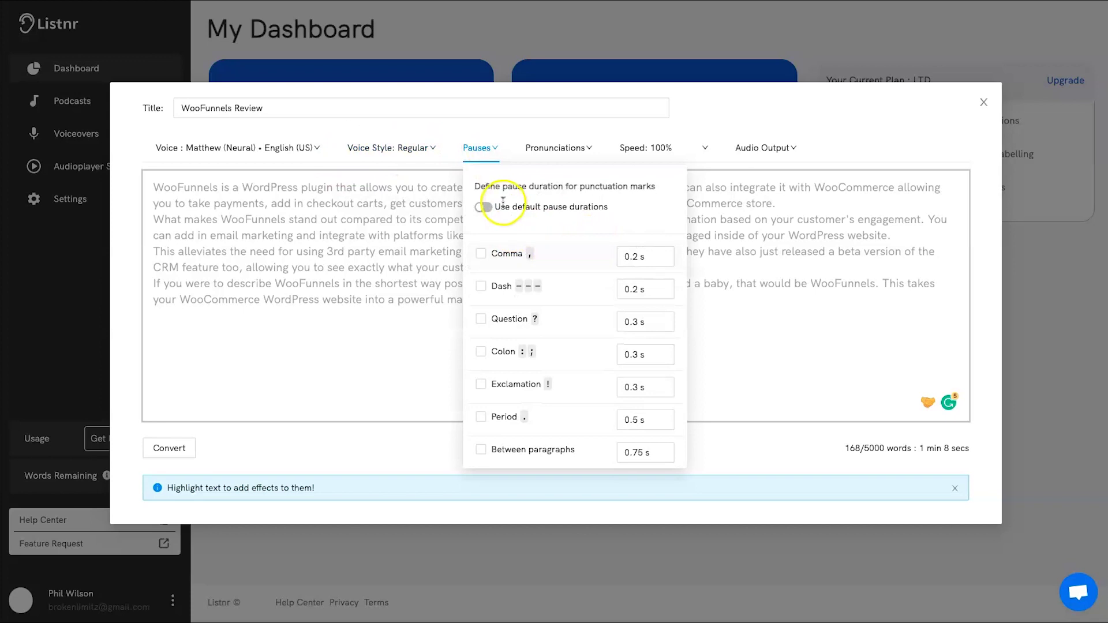
pyautogui.click(640, 364)
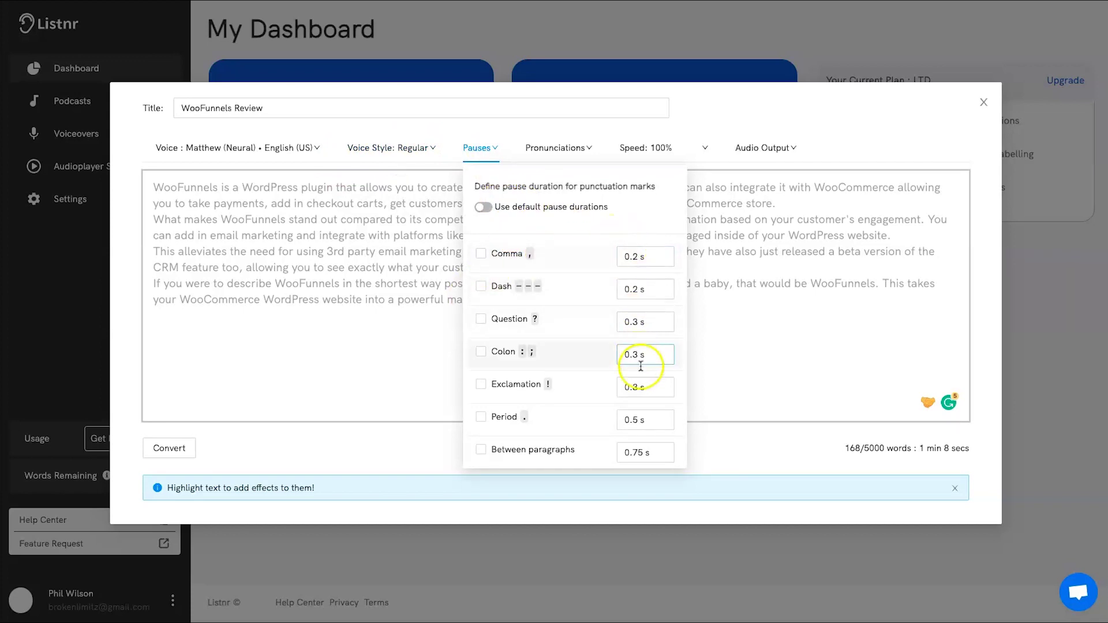
pyautogui.click(636, 254)
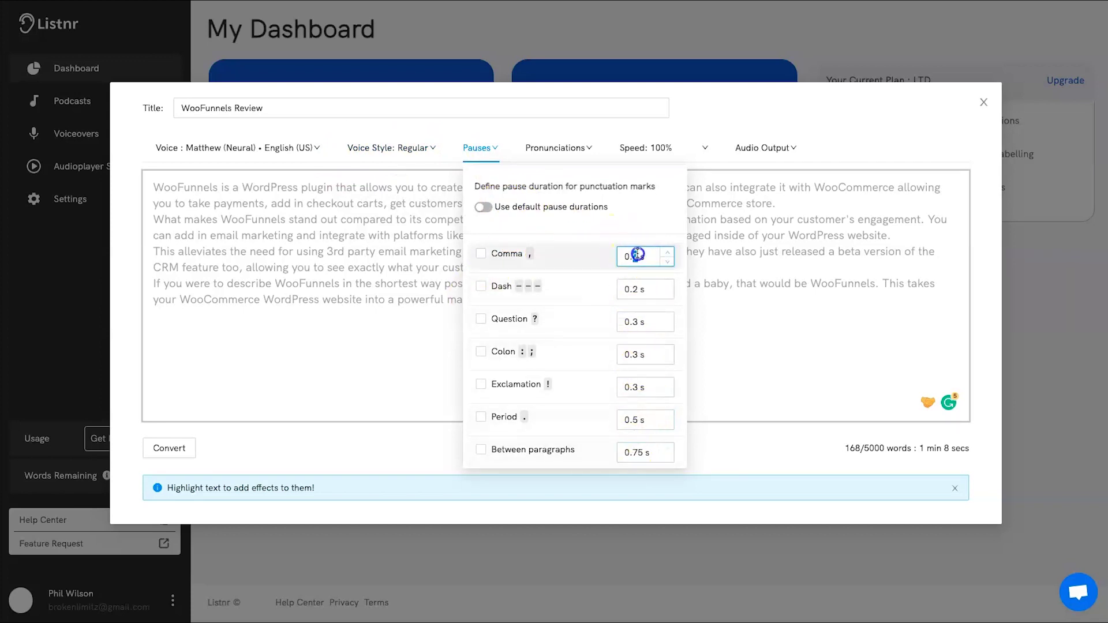
pyautogui.write('3 s')
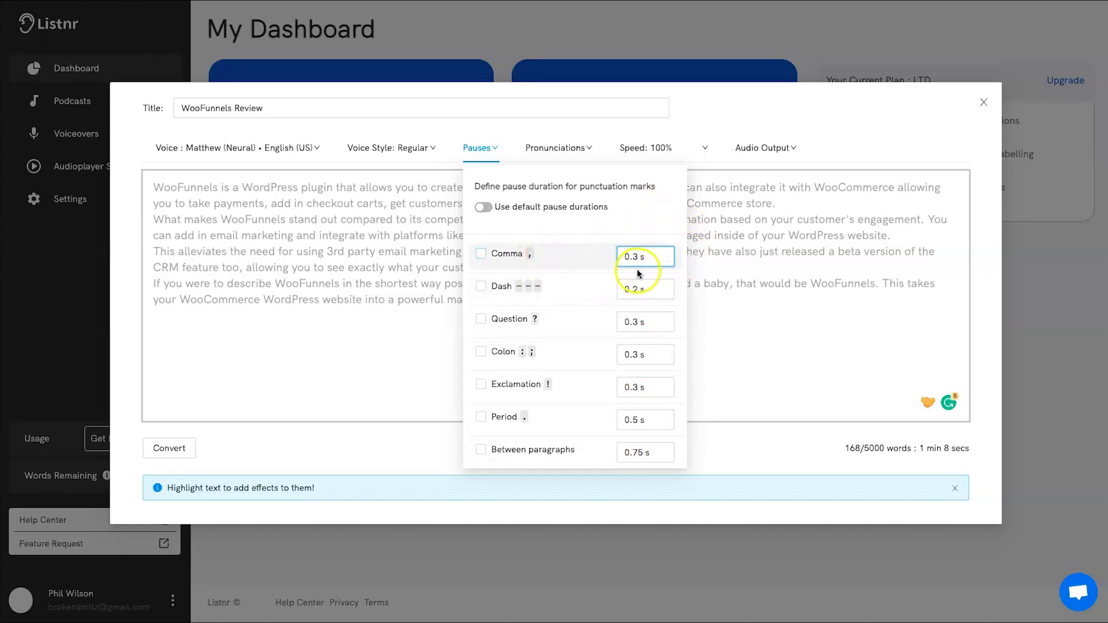
pyautogui.click(478, 148)
pyautogui.click(554, 153)
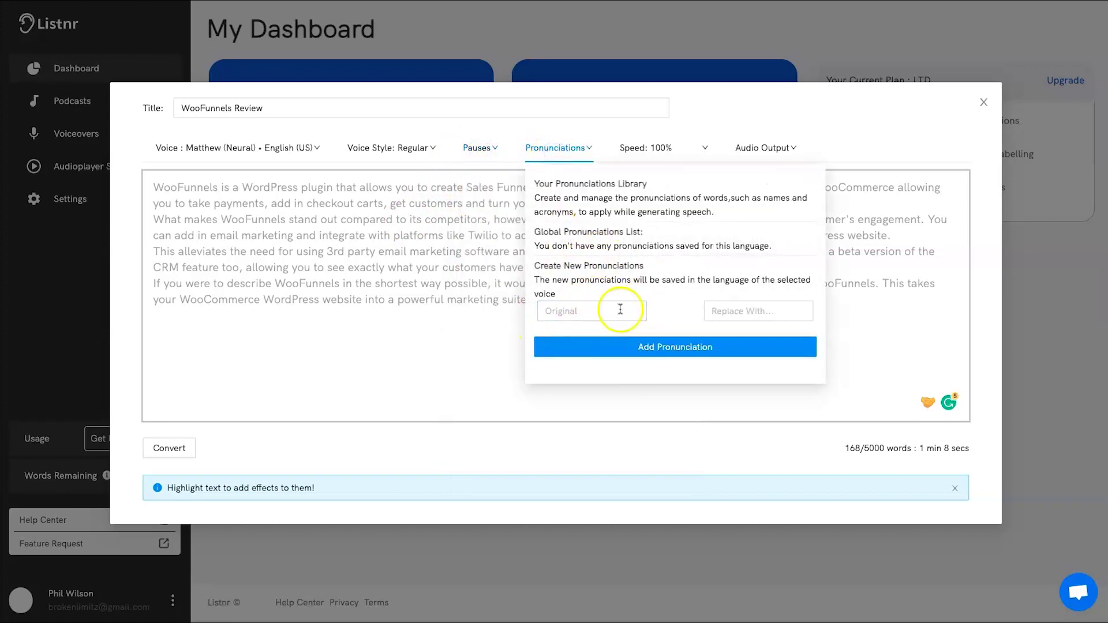
pyautogui.moveTo(556, 281); pyautogui.dragTo(678, 289)
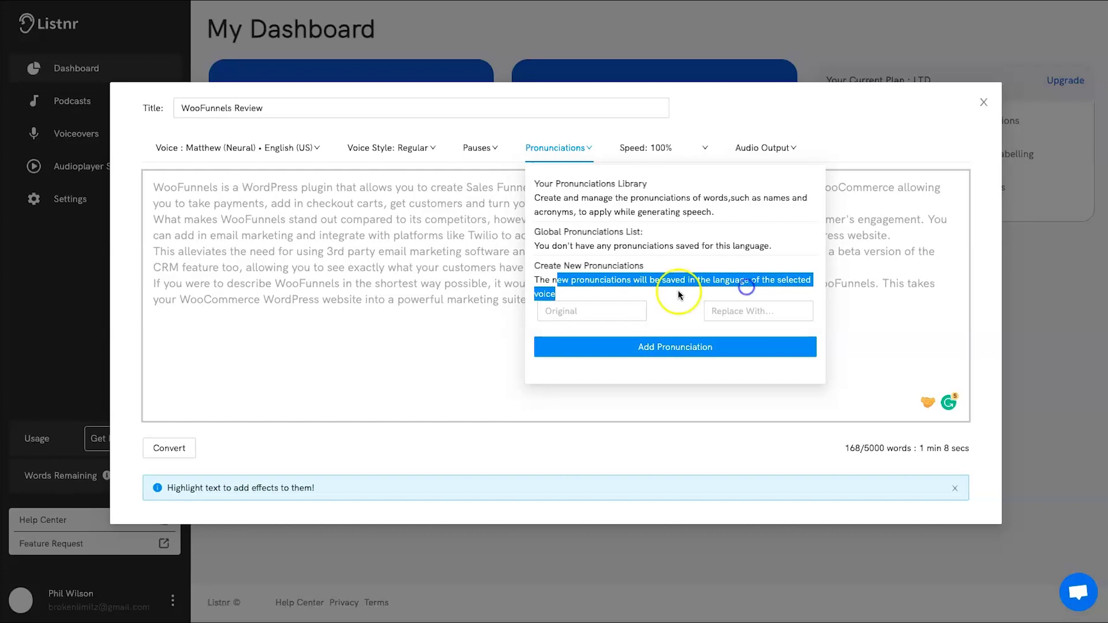
pyautogui.click(678, 290)
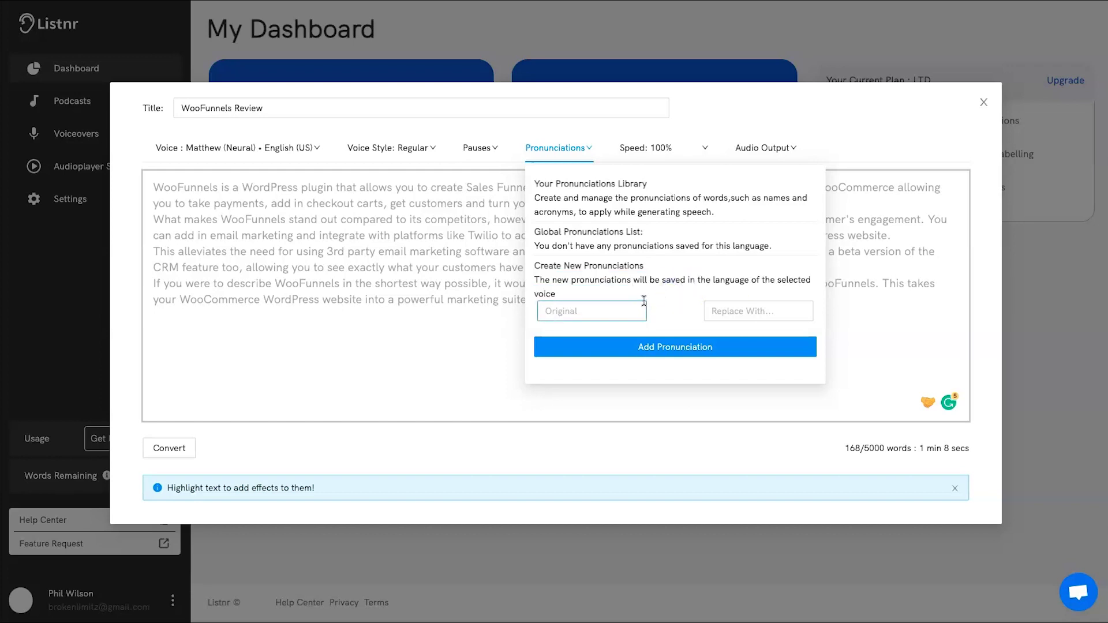
pyautogui.click(690, 153)
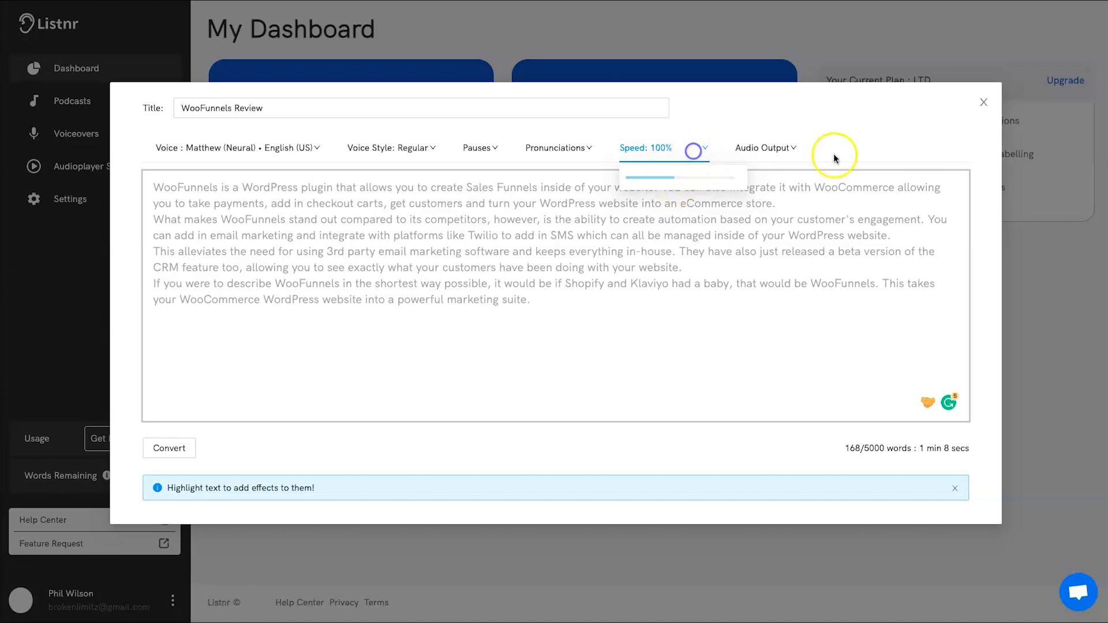
pyautogui.click(774, 148)
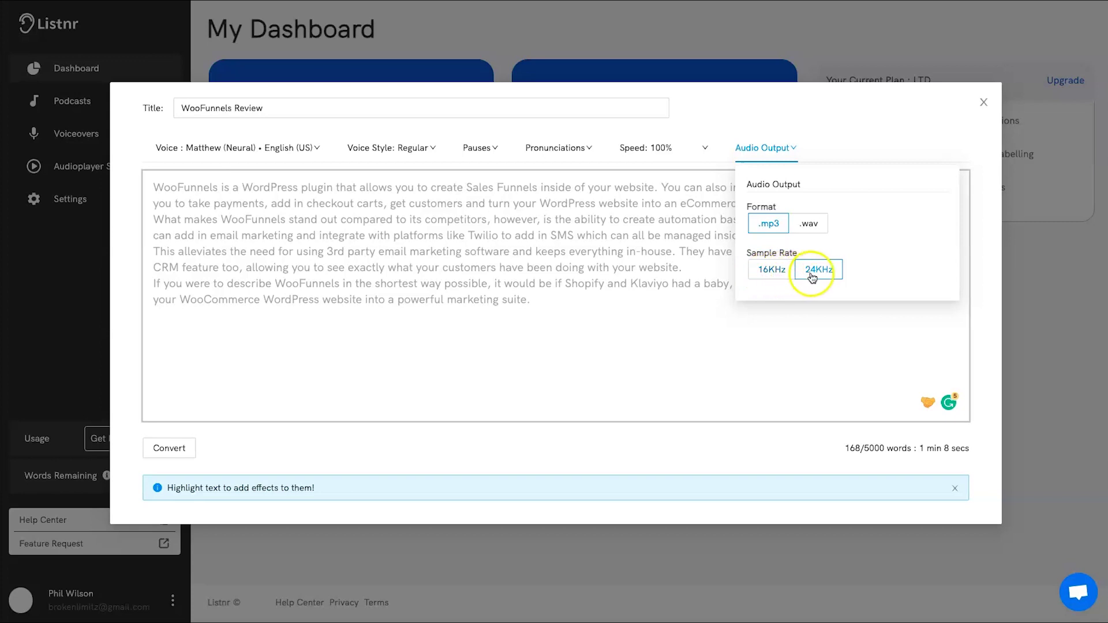
pyautogui.click(676, 252)
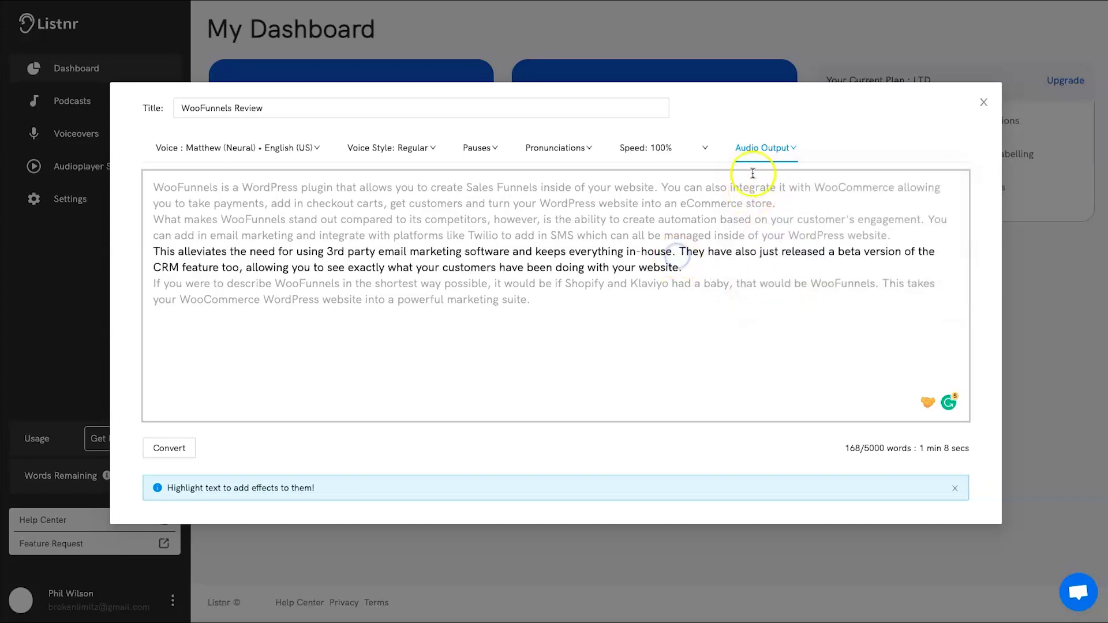
pyautogui.click(438, 186)
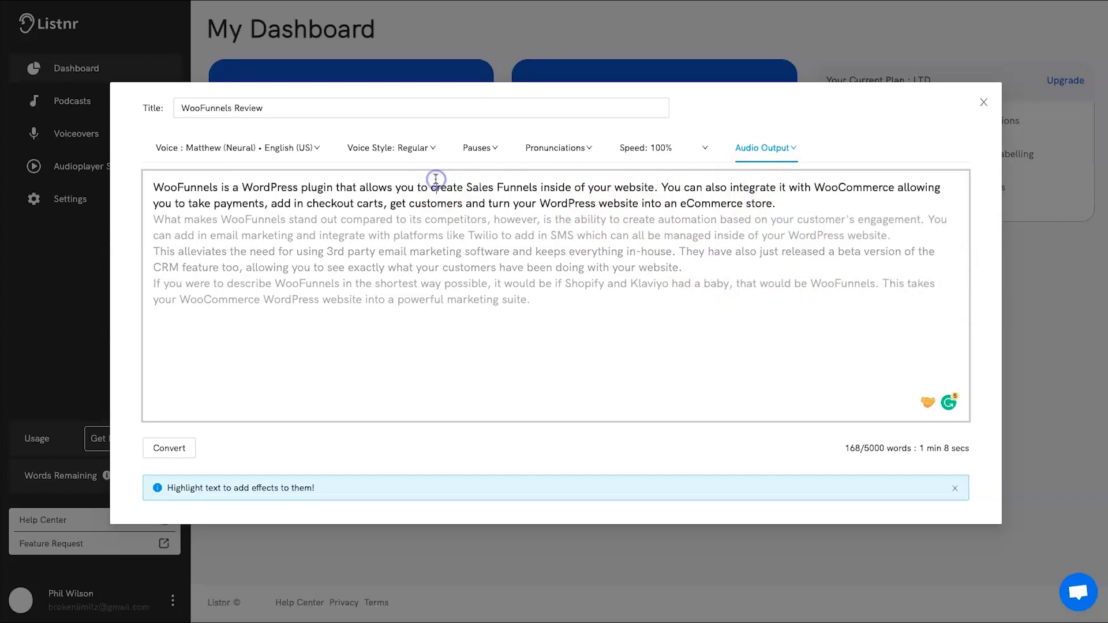
# - Convert the WooFunnels Review script into a 0:58 audio preview
pyautogui.tripleClick(249, 195)
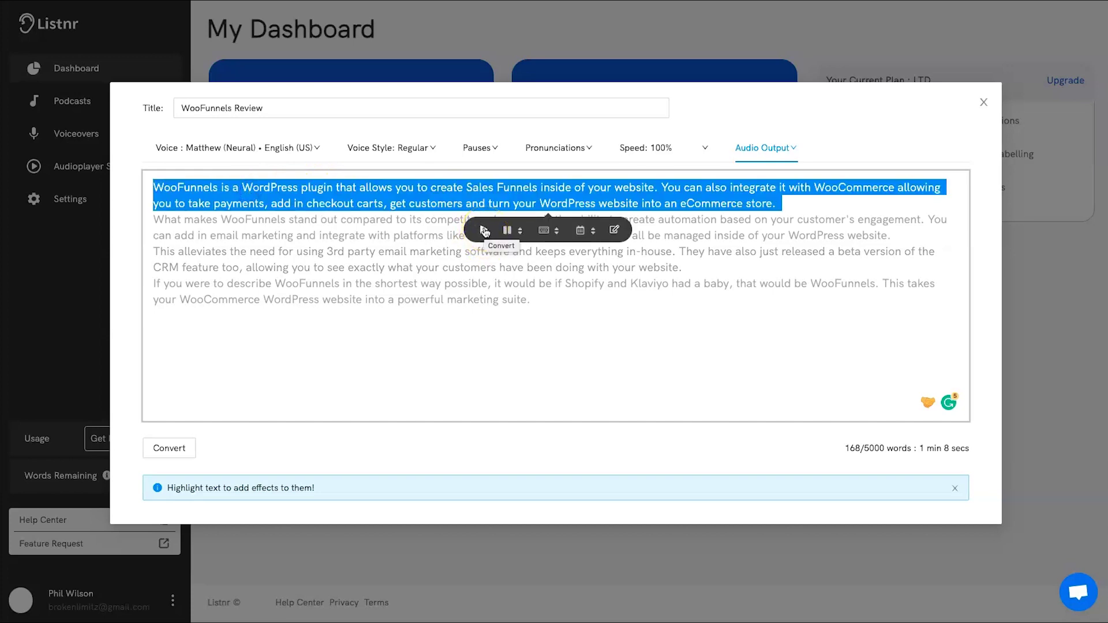
pyautogui.click(545, 287)
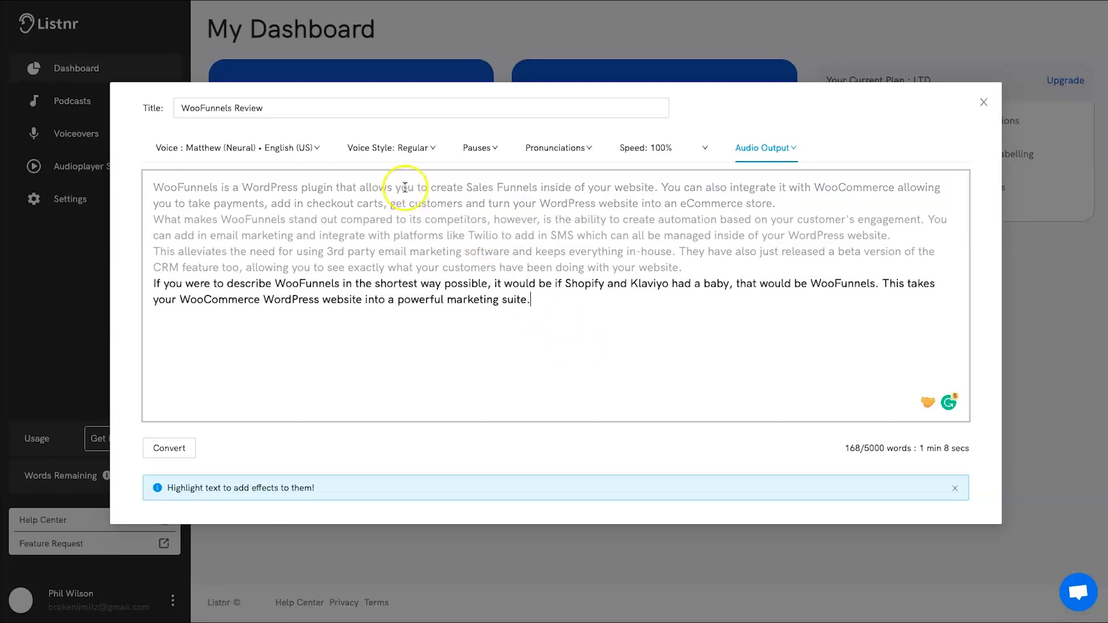
pyautogui.click(182, 453)
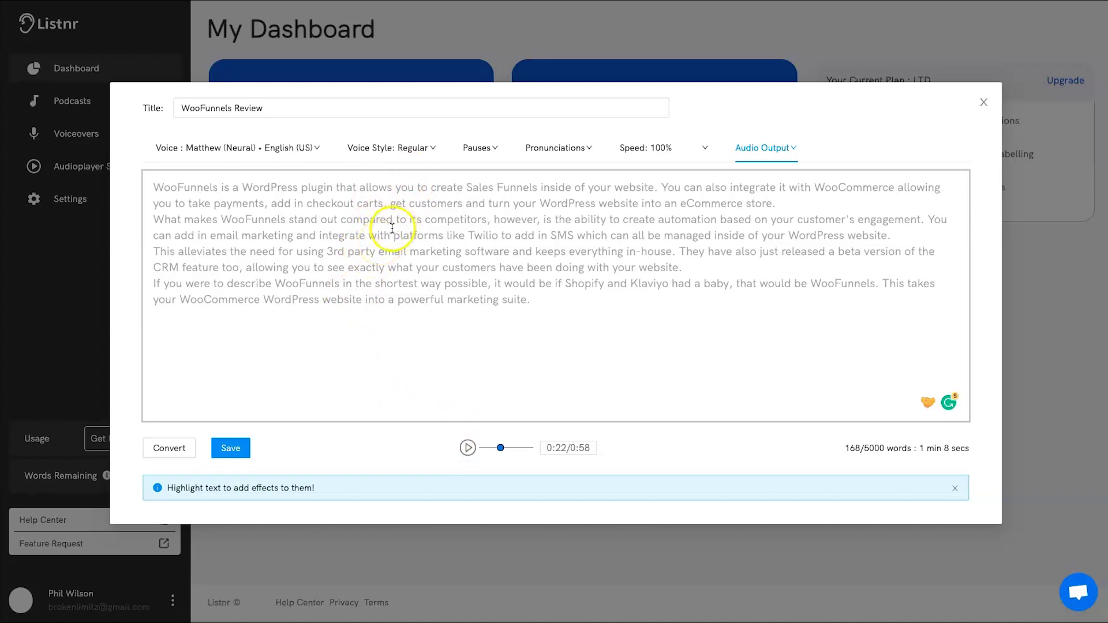
# - Insert a comma after 'WordPress plugin' in the opening sentence and rewind the preview
pyautogui.click(391, 228)
pyautogui.click(339, 188)
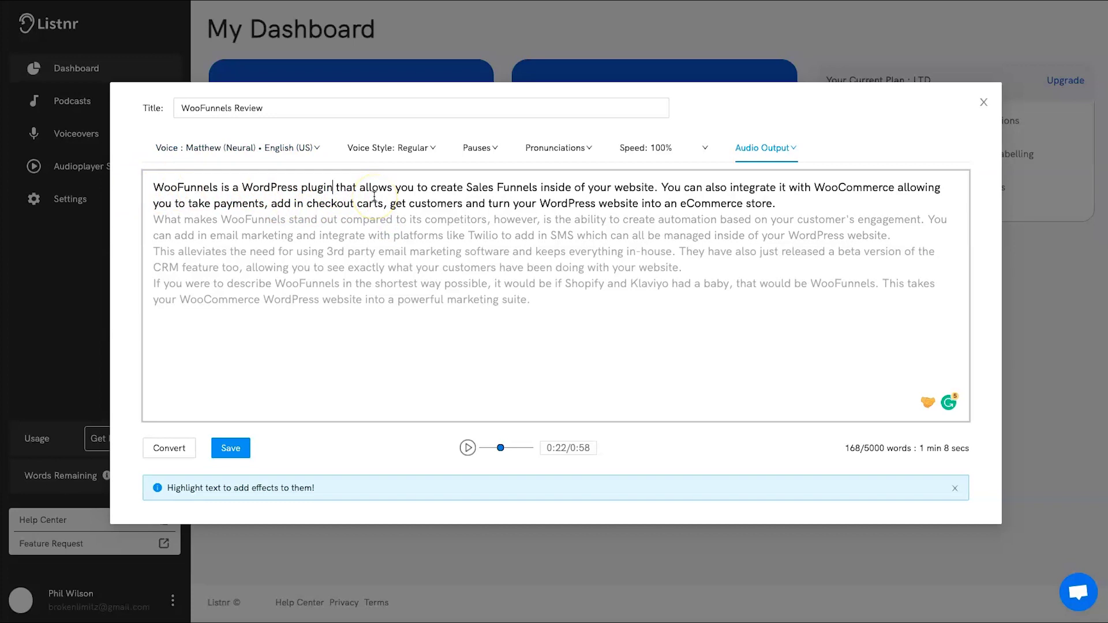
pyautogui.write(',')
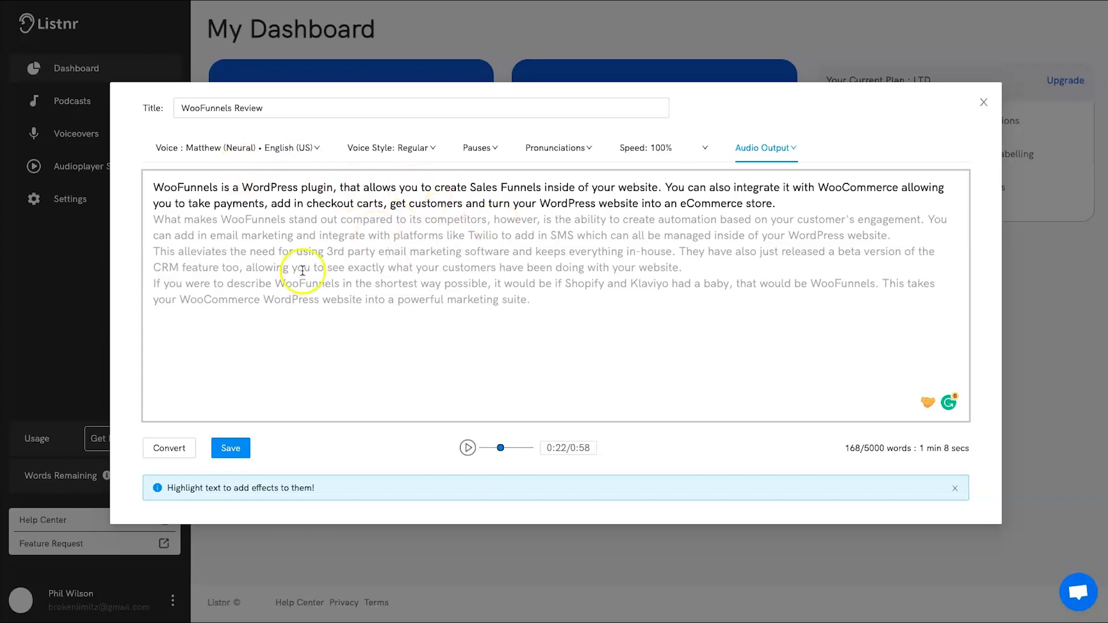
pyautogui.click(492, 449)
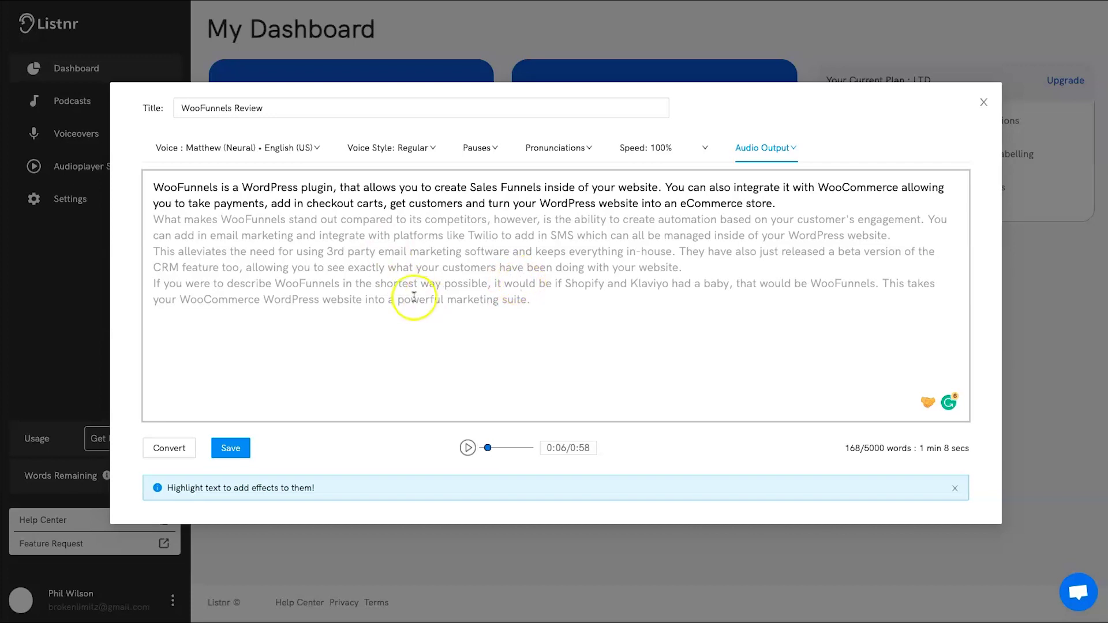
# - Check the dash pause duration, then regenerate the edited WooFunnels Review audio
pyautogui.click(499, 150)
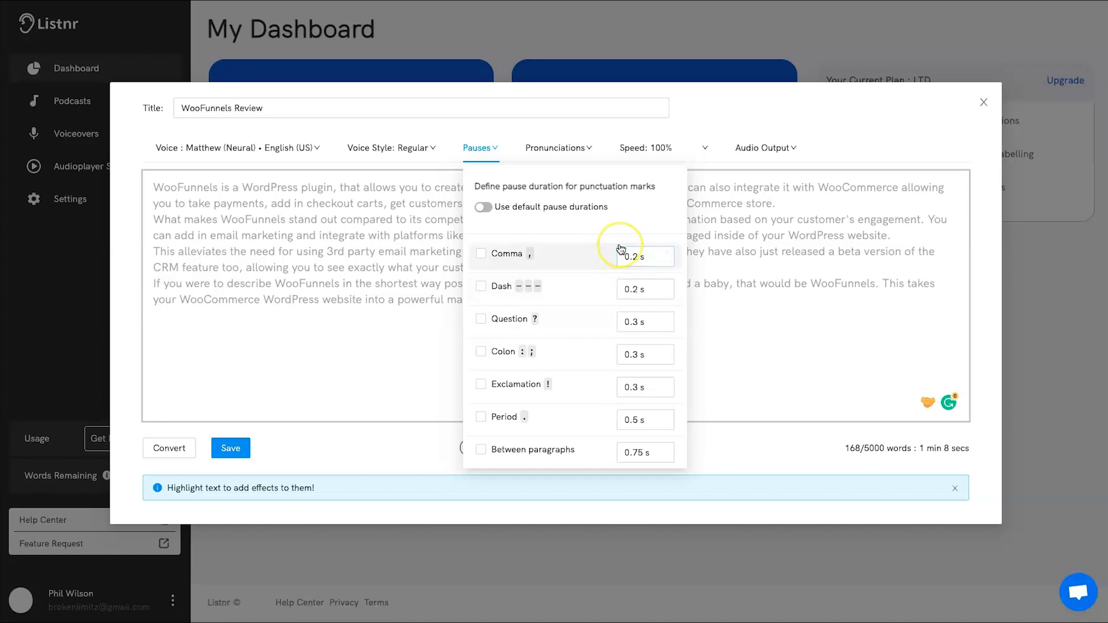
pyautogui.click(652, 285)
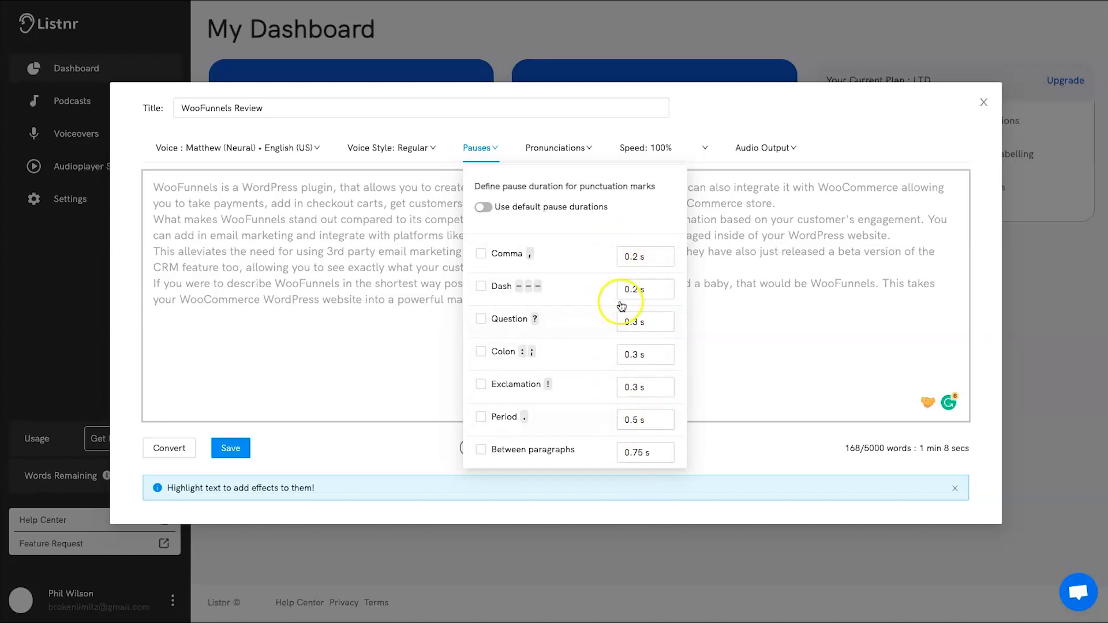
pyautogui.click(730, 283)
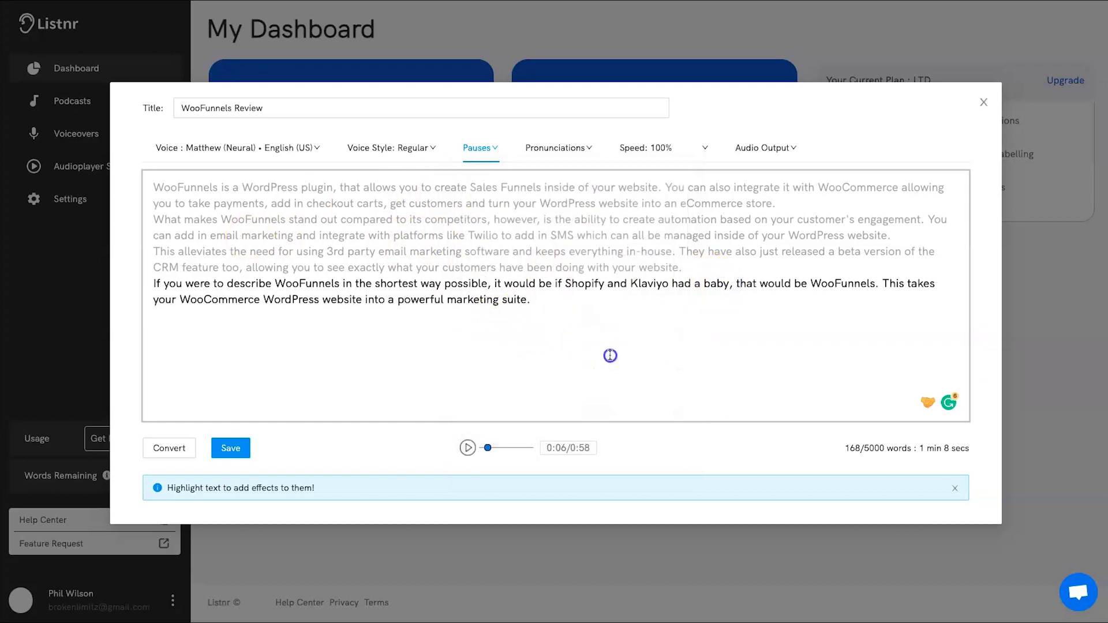
pyautogui.click(209, 204)
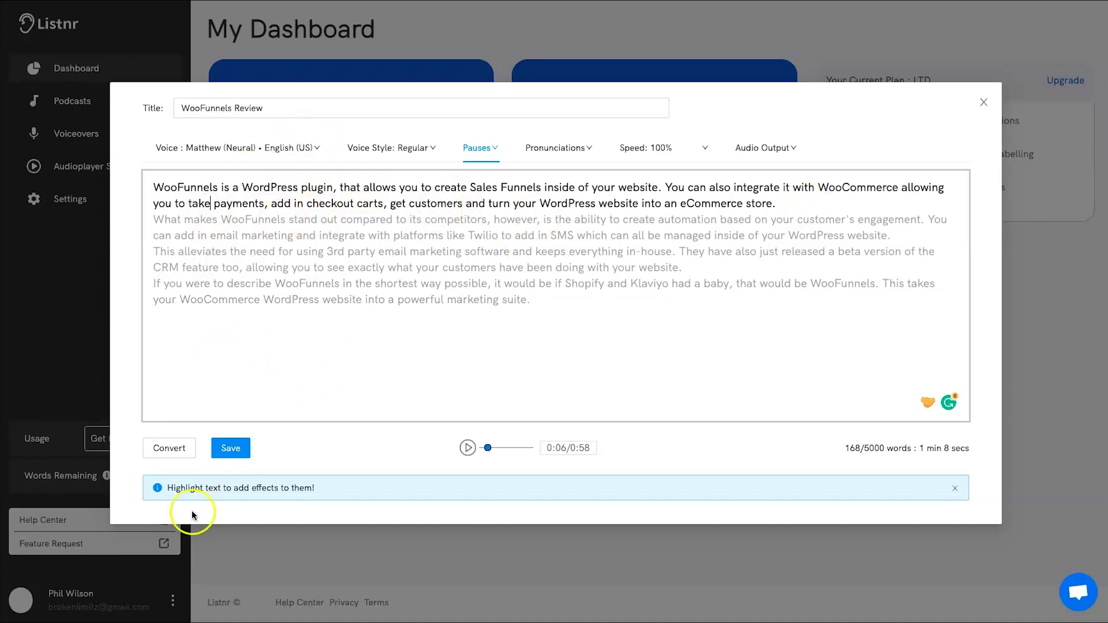
pyautogui.click(165, 448)
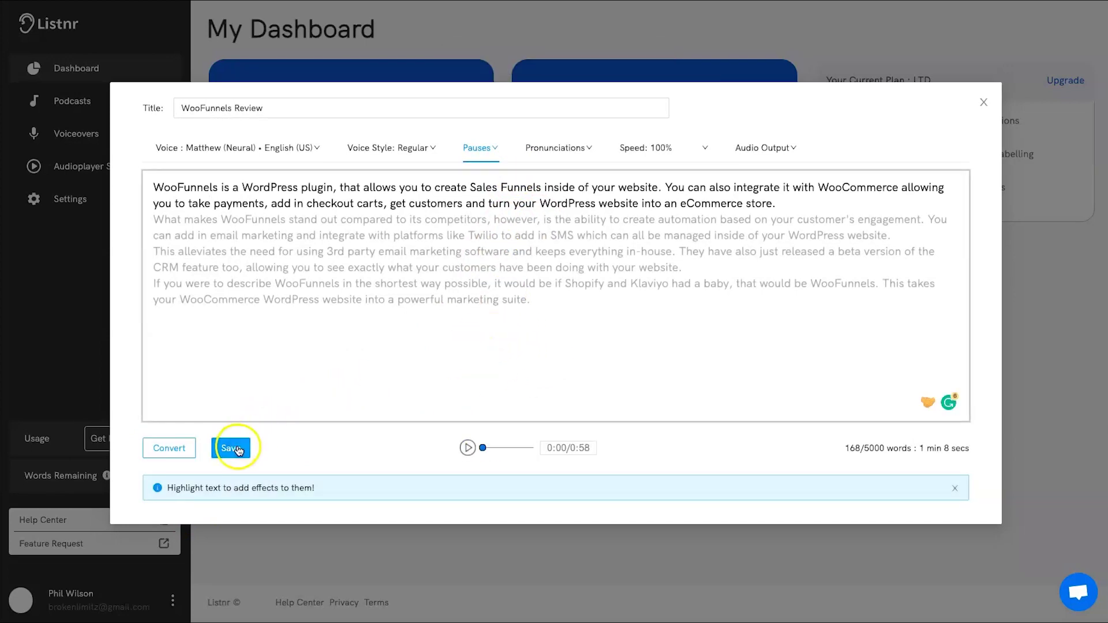
# - Review the 5000-word limit and 1 min 8 secs estimate, then save the voiceover
pyautogui.click(855, 451)
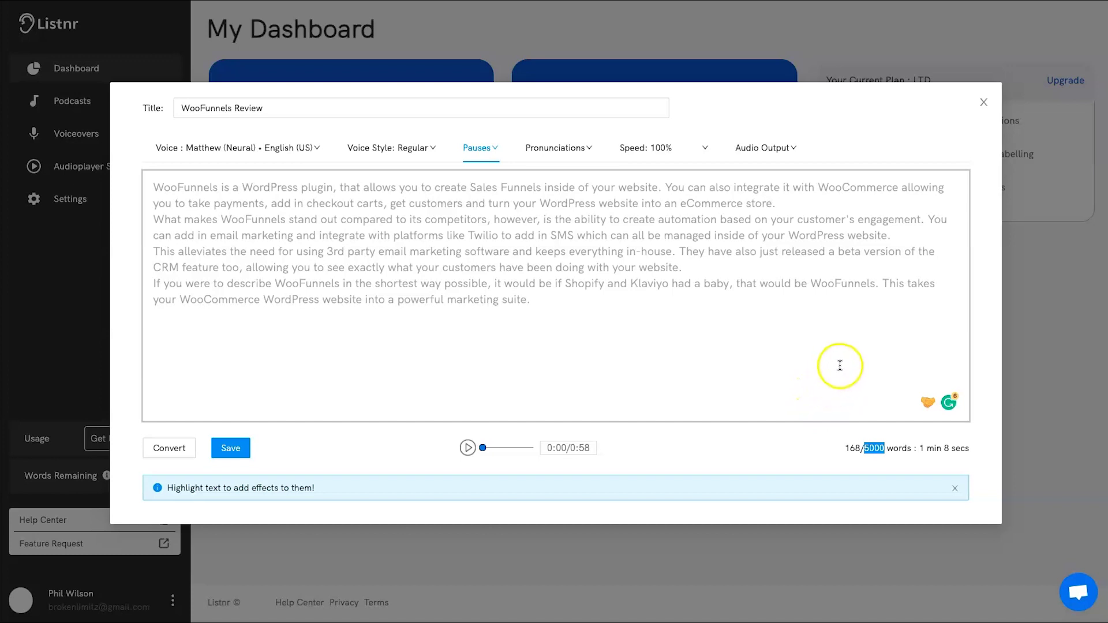
pyautogui.click(925, 450)
pyautogui.moveTo(925, 449); pyautogui.dragTo(968, 450)
pyautogui.click(306, 467)
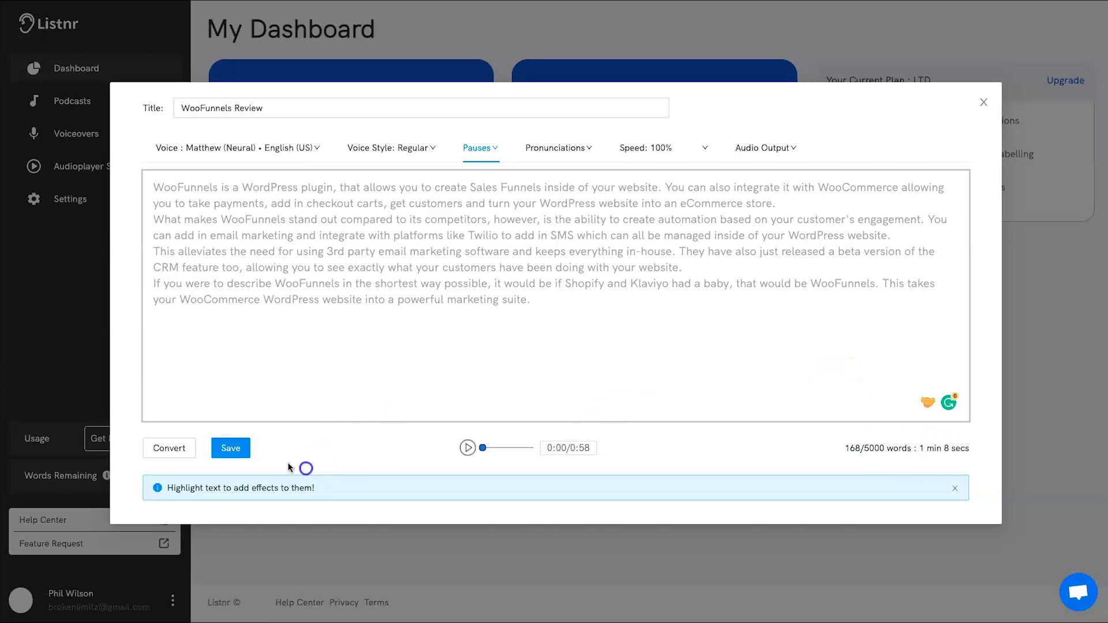
pyautogui.click(232, 450)
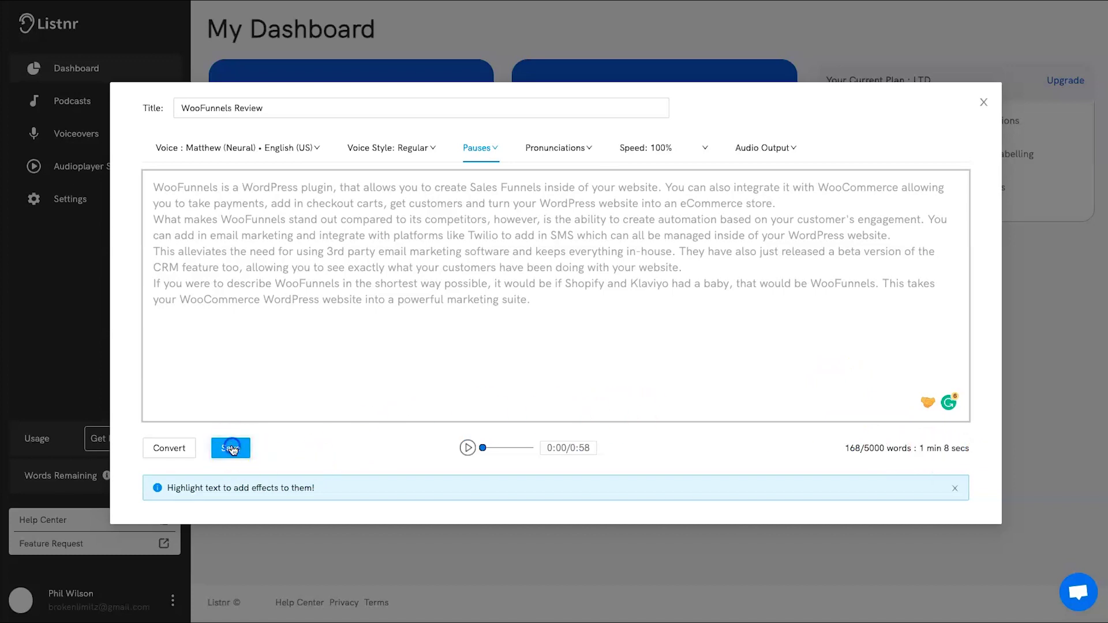
pyautogui.doubleClick(513, 299)
# - Select the last paragraph and look at its say-as and date format options without applying any
pyautogui.moveTo(535, 284); pyautogui.dragTo(306, 485)
pyautogui.click(307, 485)
pyautogui.tripleClick(401, 301)
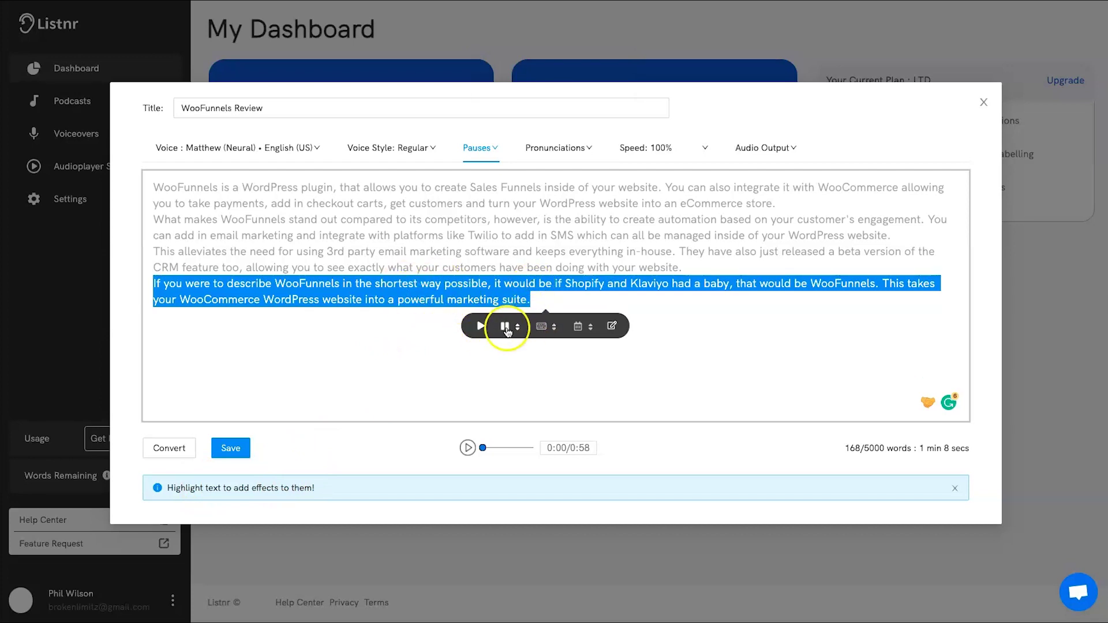
pyautogui.click(543, 326)
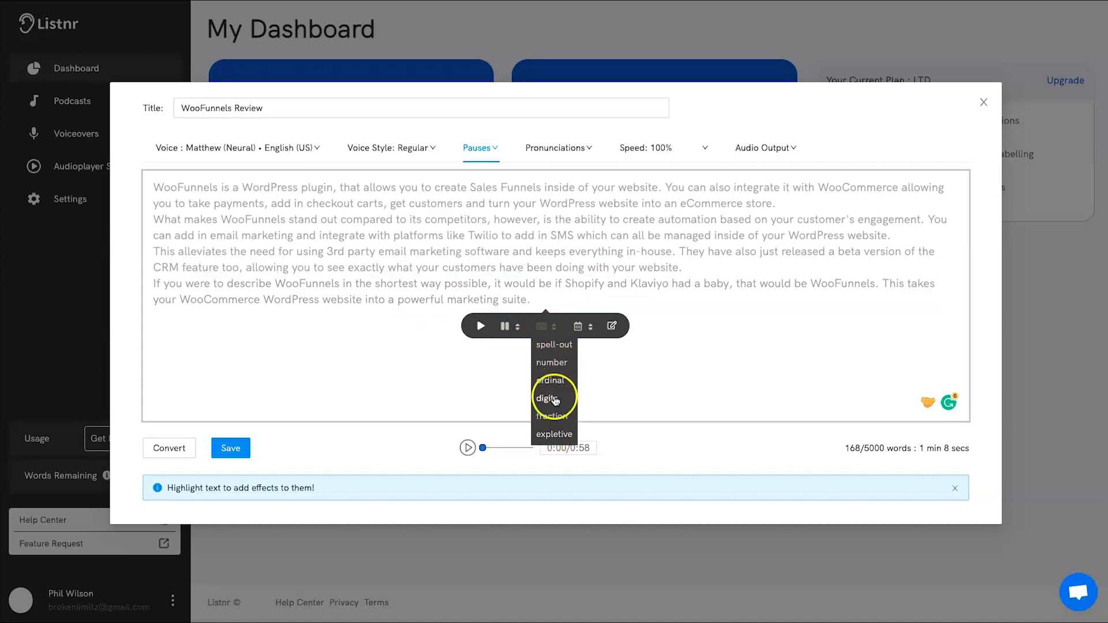
pyautogui.click(553, 327)
pyautogui.click(579, 326)
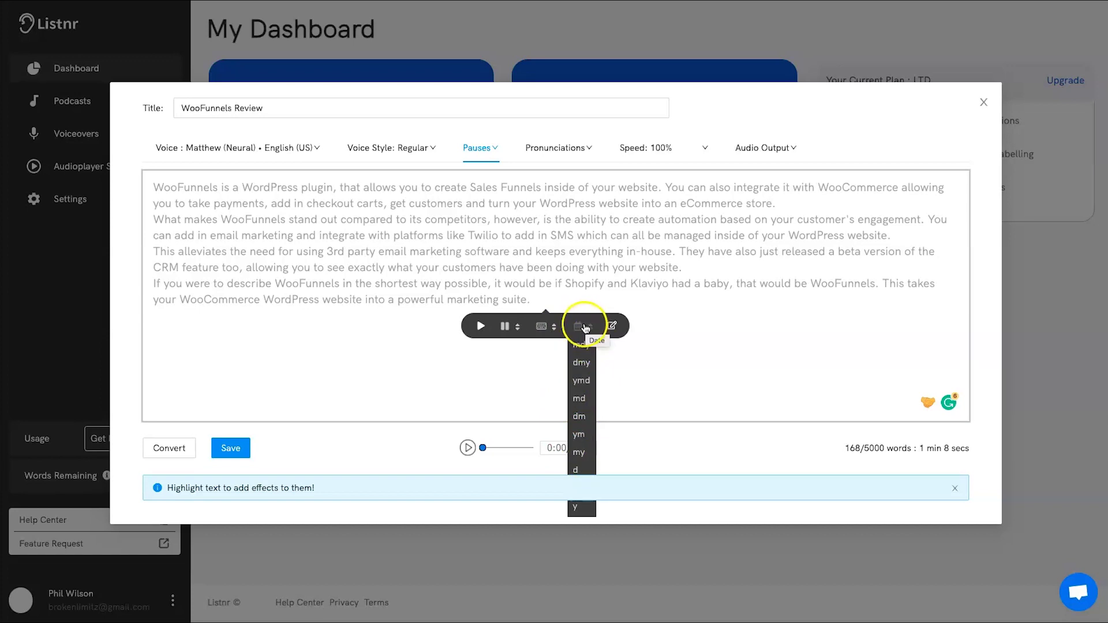
pyautogui.click(585, 328)
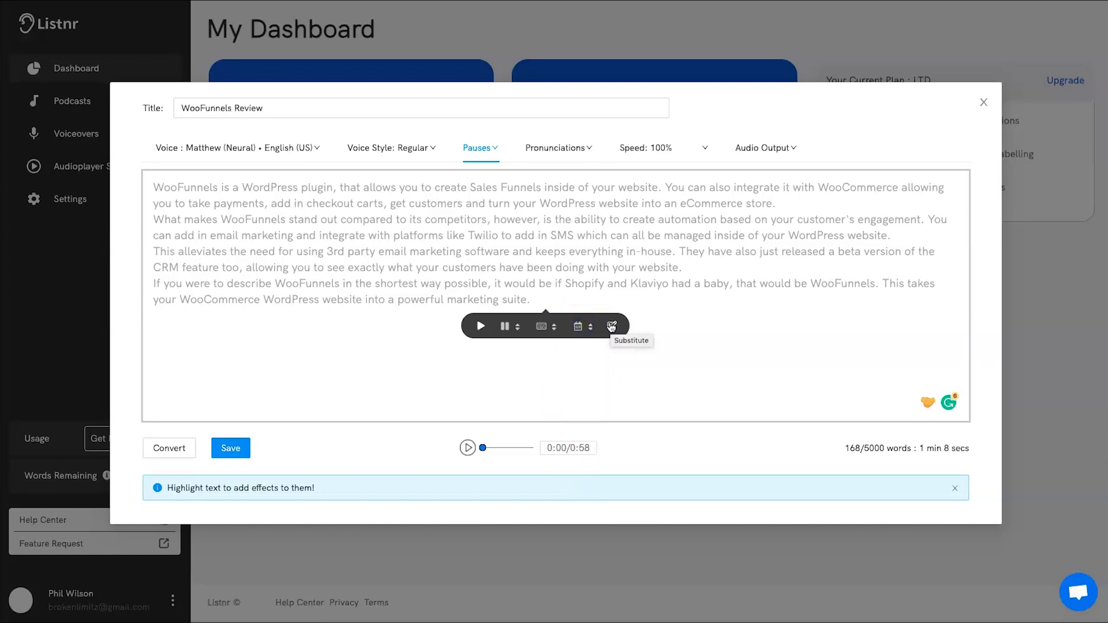
# - Add then remove a Substitute tag on 'would', save the voiceover, and close the editor
pyautogui.doubleClick(584, 283)
pyautogui.click(531, 282)
pyautogui.doubleClick(531, 282)
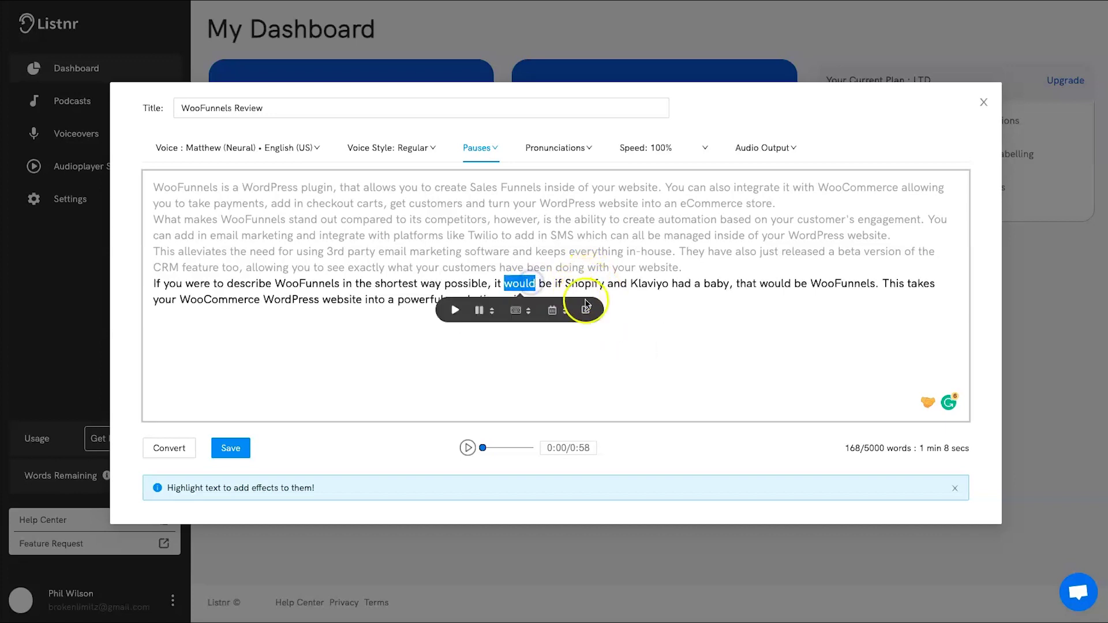
pyautogui.click(584, 305)
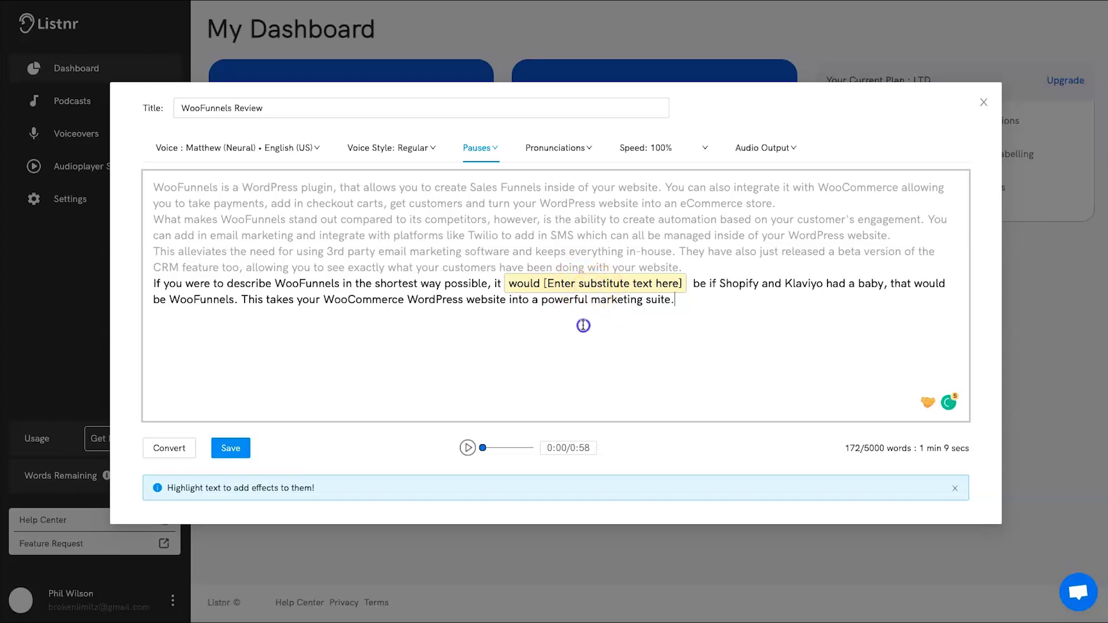
pyautogui.click(617, 281)
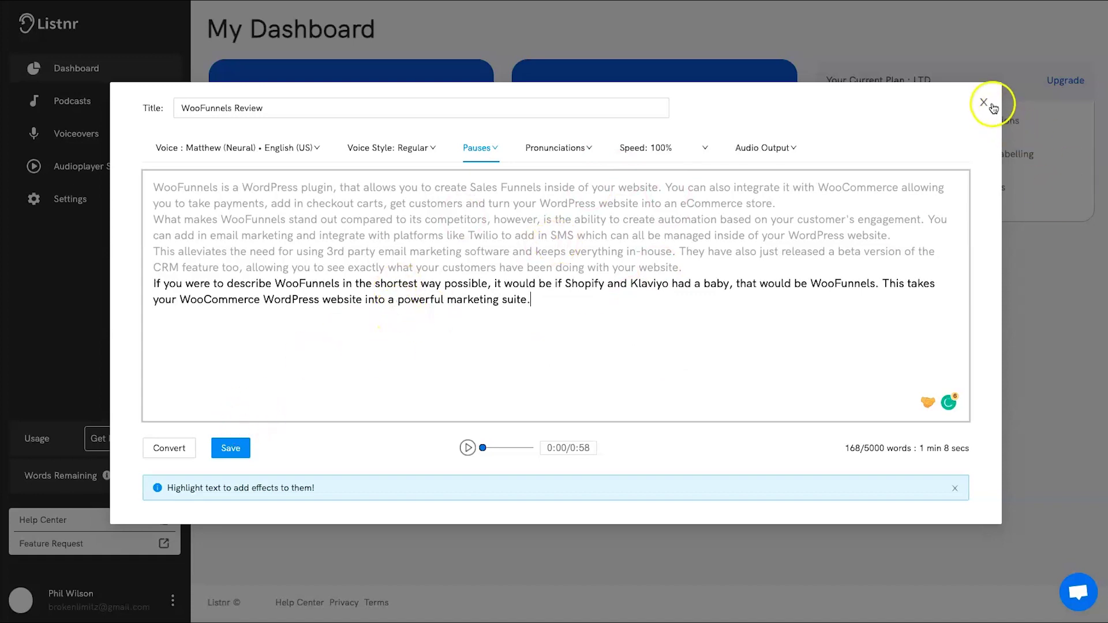
pyautogui.click(228, 450)
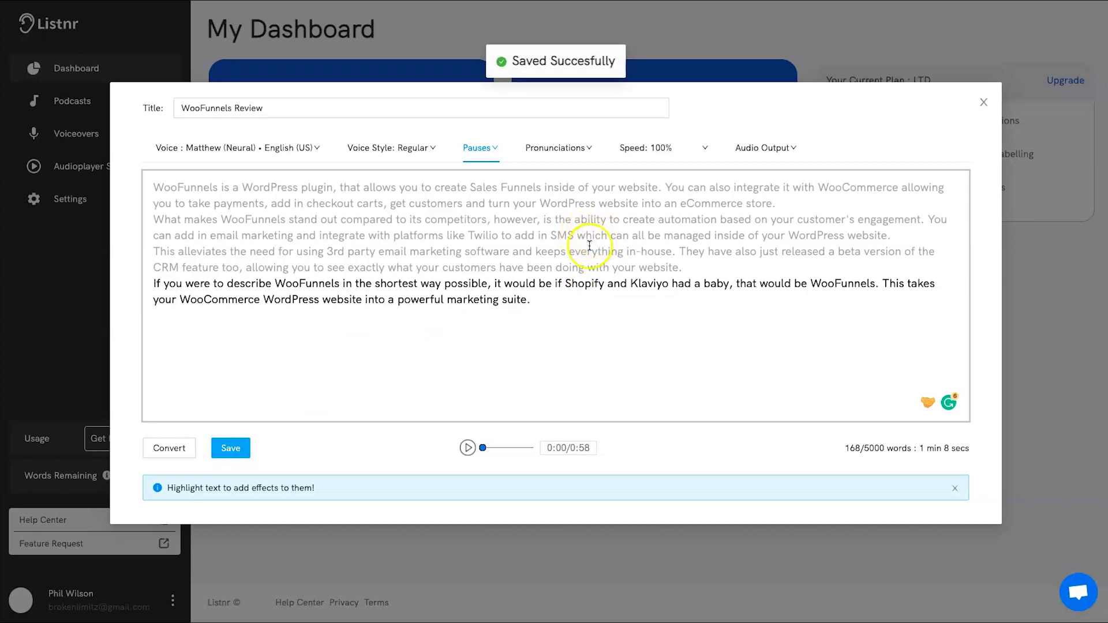
pyautogui.click(983, 103)
# - Show the audio player settings for WooFunnels Review from the Voiceovers list
pyautogui.rightClick(363, 355)
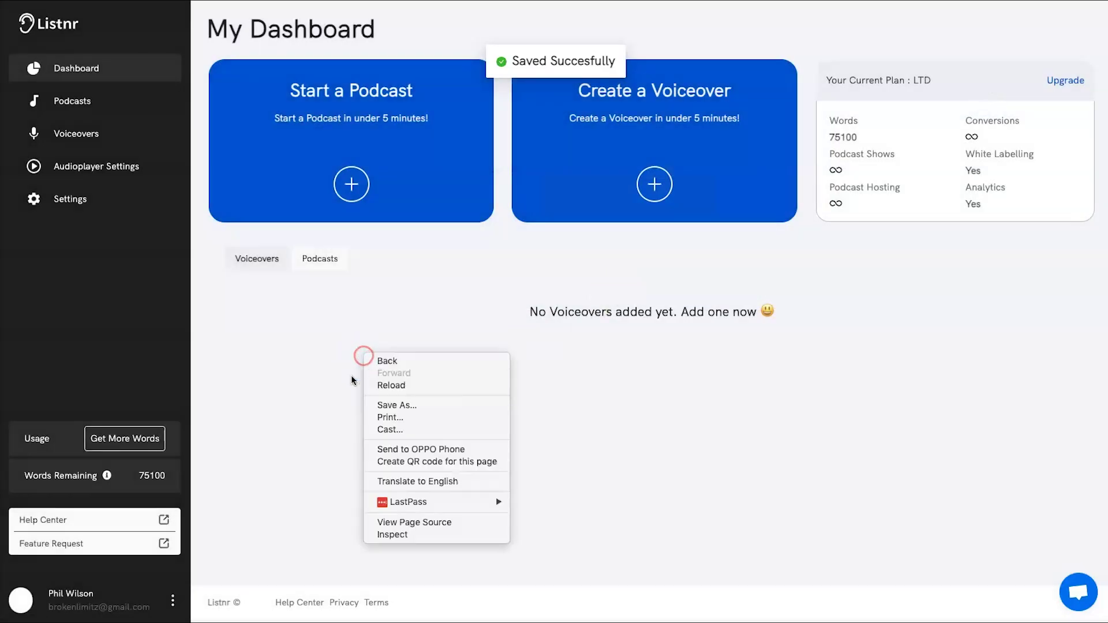
pyautogui.click(84, 133)
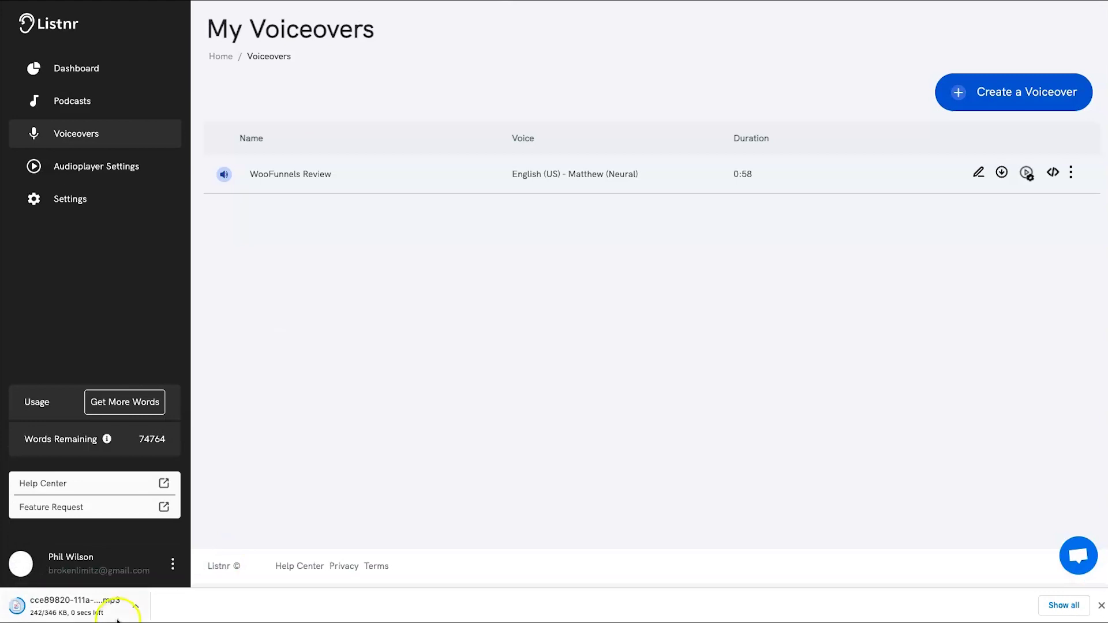
pyautogui.click(1029, 179)
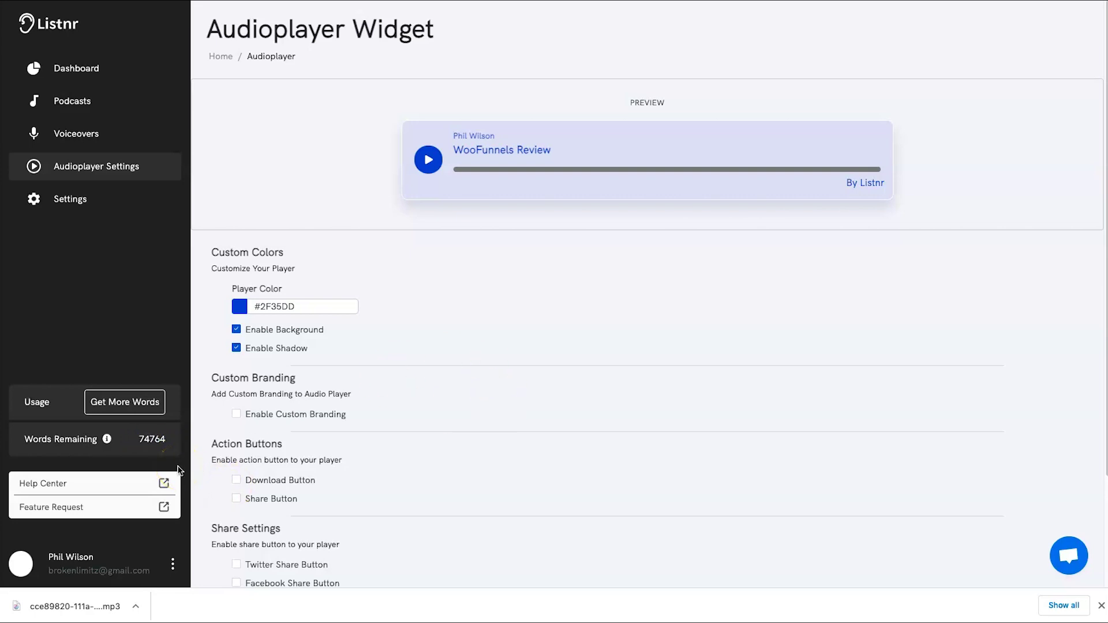
# - Browse the audio player widget options, then go to the Podcasts page
pyautogui.scroll(-2, 283, 477)
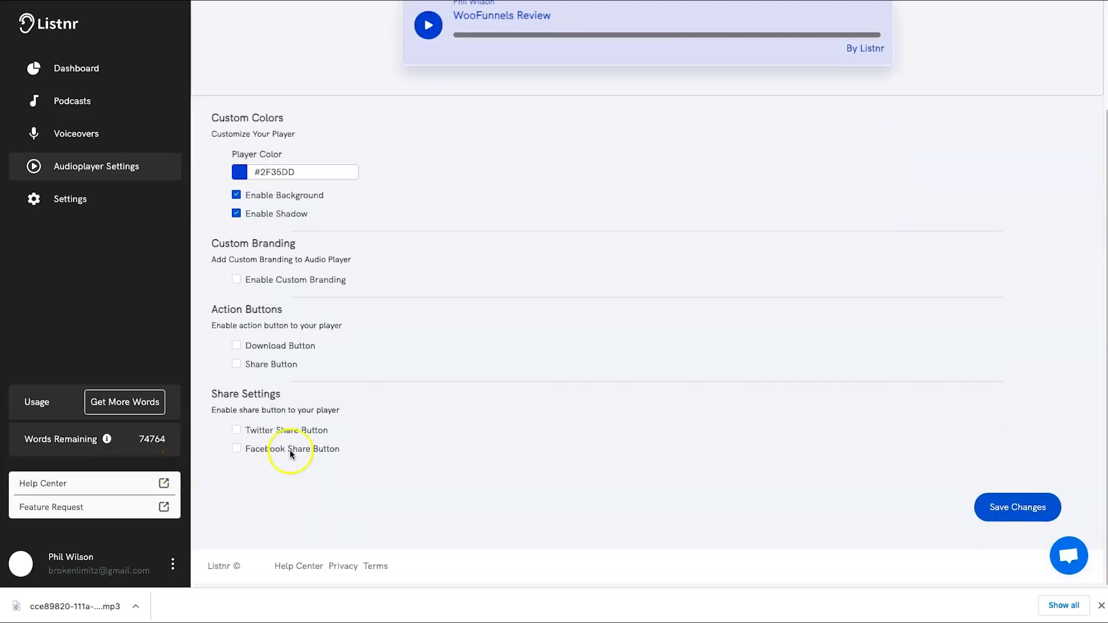
pyautogui.scroll(2, 290, 452)
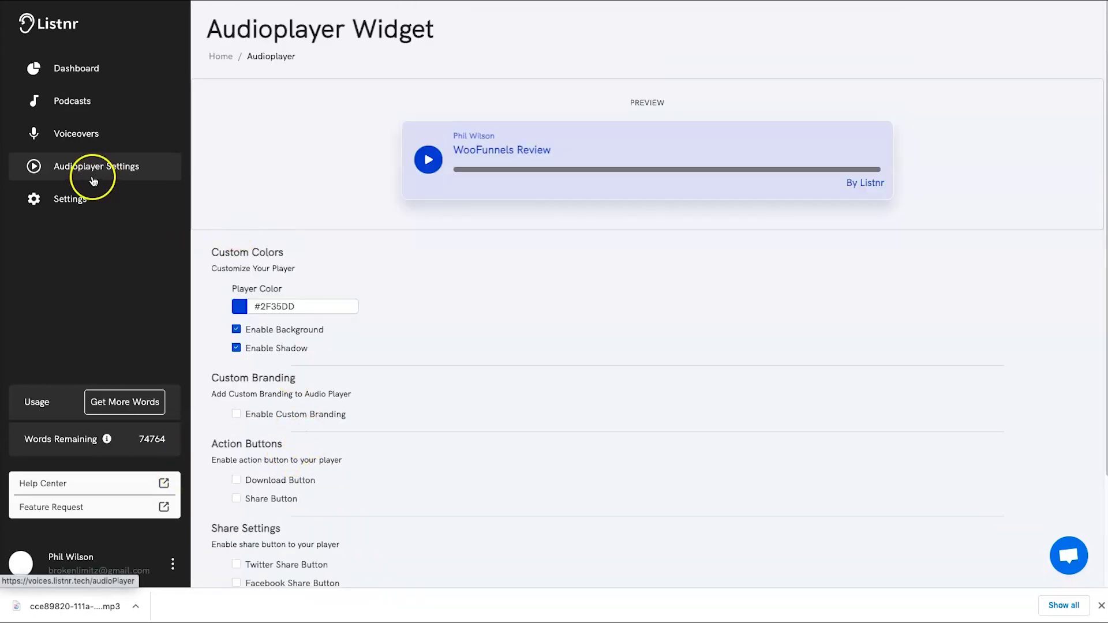
pyautogui.click(97, 108)
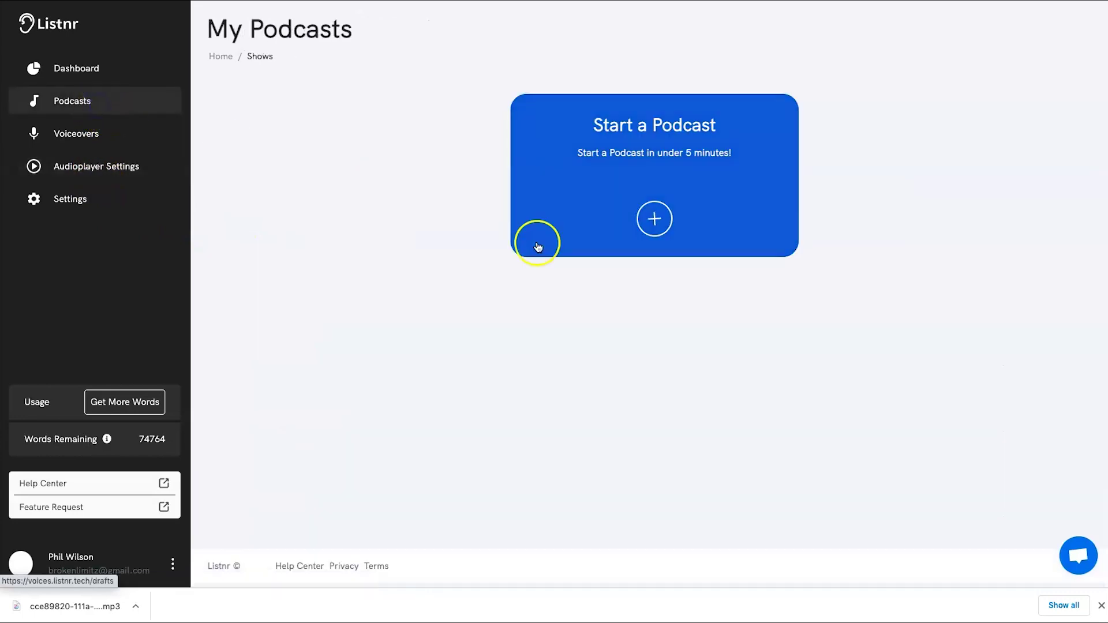
# - Create a podcast from scratch named 'Phils Show' with the author's name and a marketing description
pyautogui.click(656, 222)
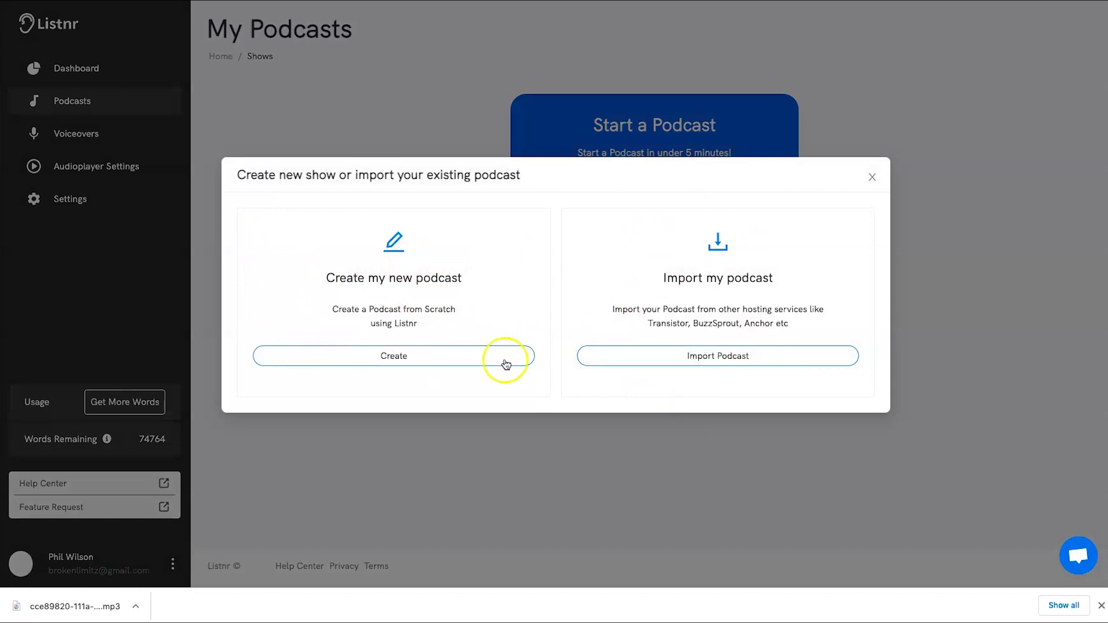
pyautogui.click(414, 352)
pyautogui.click(429, 153)
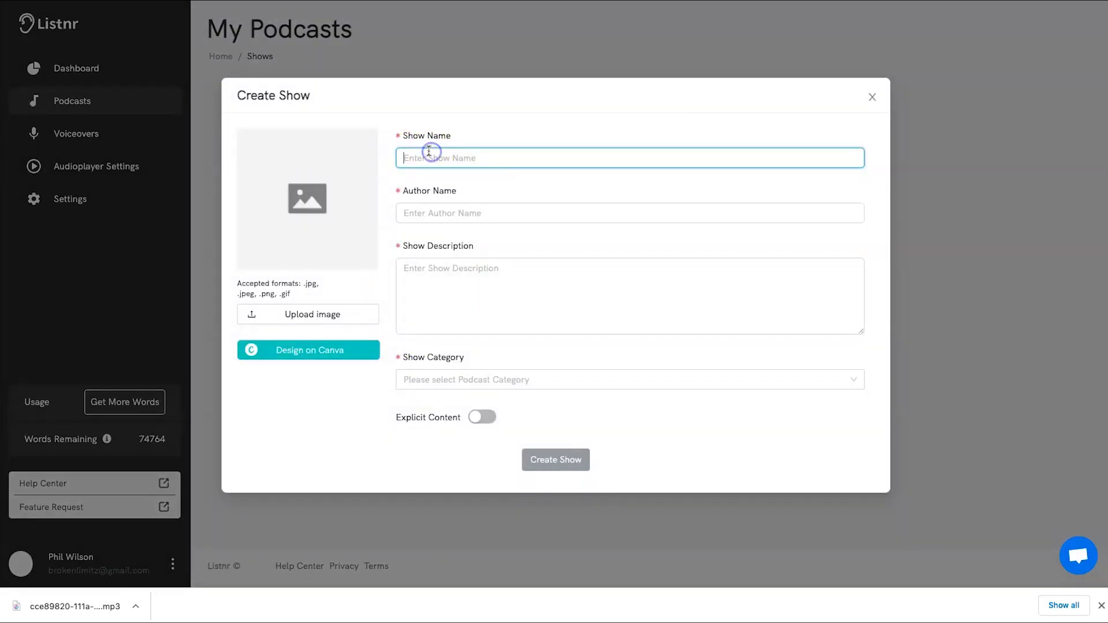
pyautogui.write('Phils Show')
pyautogui.press('Tab')
pyautogui.write('Phil')
pyautogui.press('Tab')
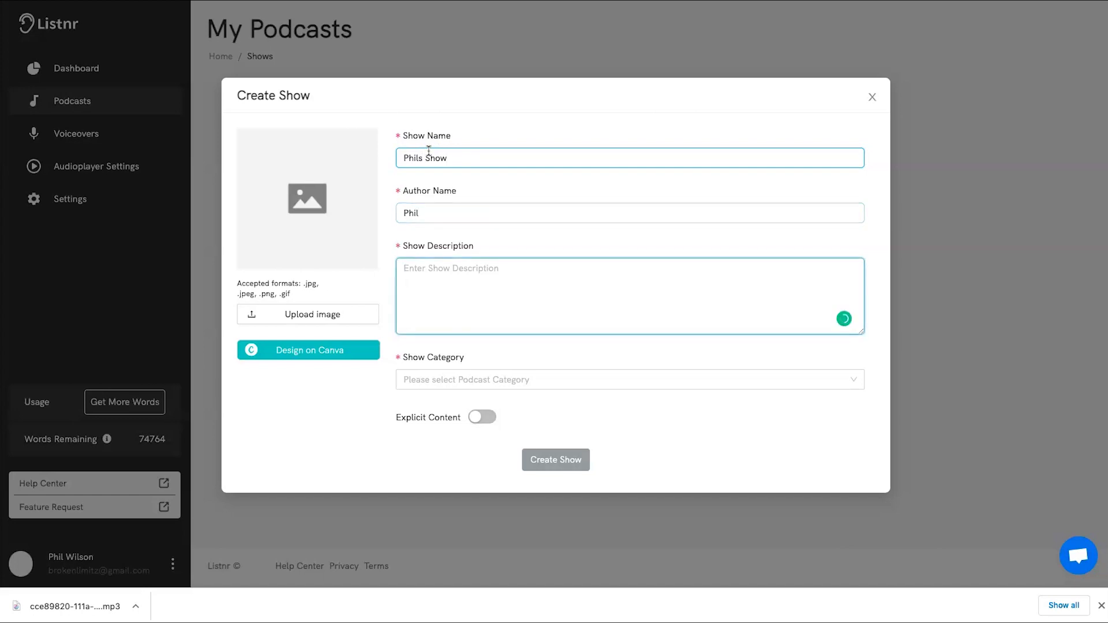
pyautogui.write('This is a podcast about marketing')
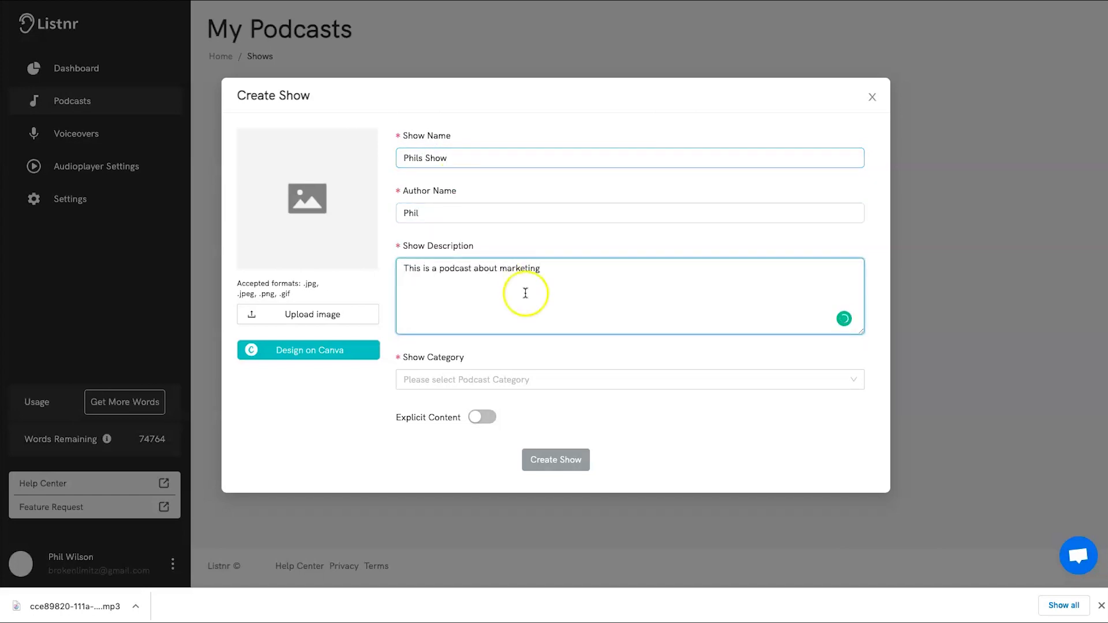
# - Set the category to Arts & Entertainment > Entertainment, create the show, and open its page
pyautogui.click(521, 379)
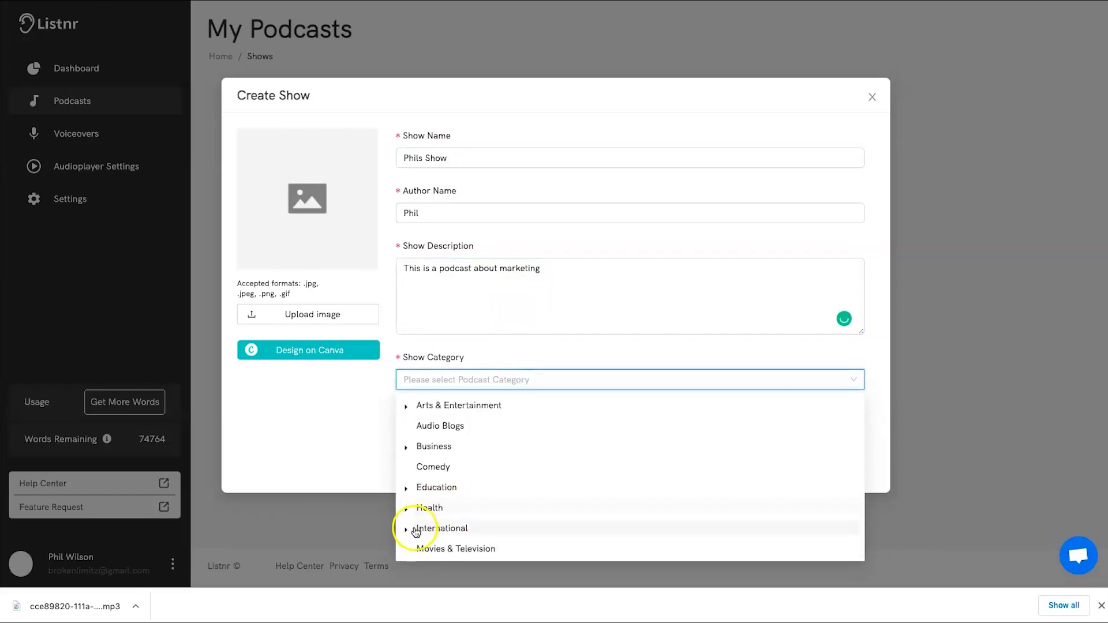
pyautogui.scroll(-3, 413, 456)
pyautogui.scroll(3, 410, 456)
pyautogui.click(406, 407)
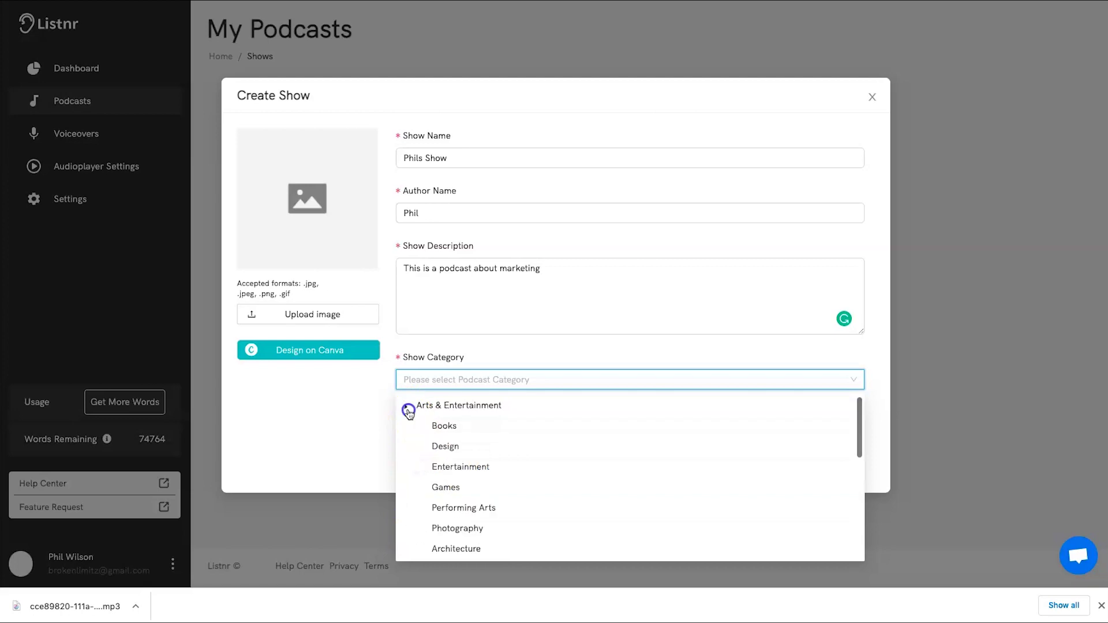
pyautogui.click(484, 467)
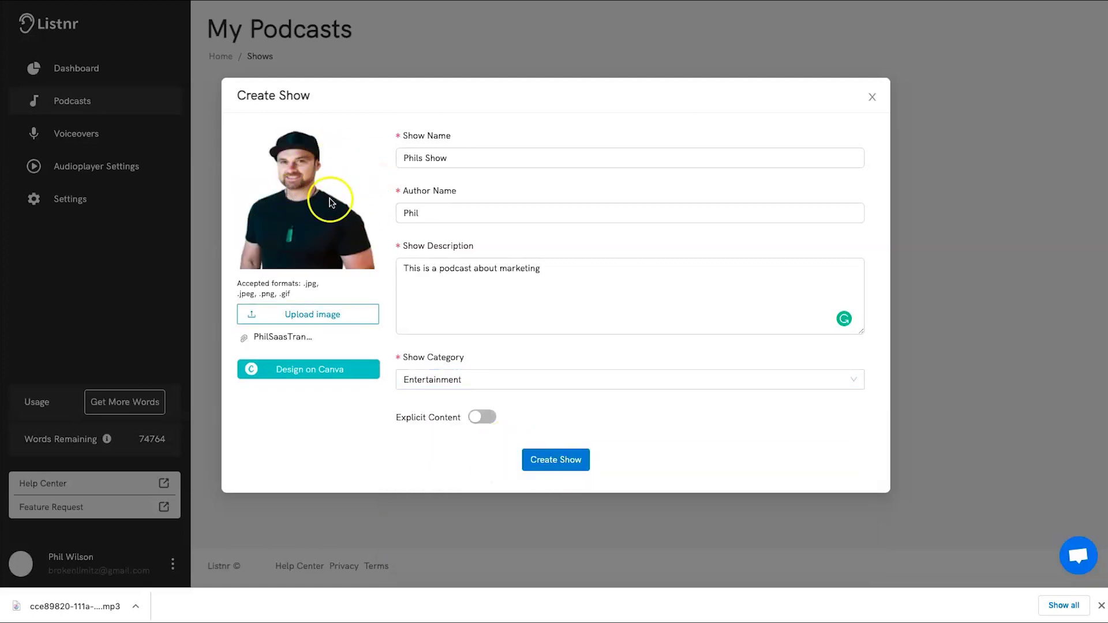
pyautogui.click(551, 459)
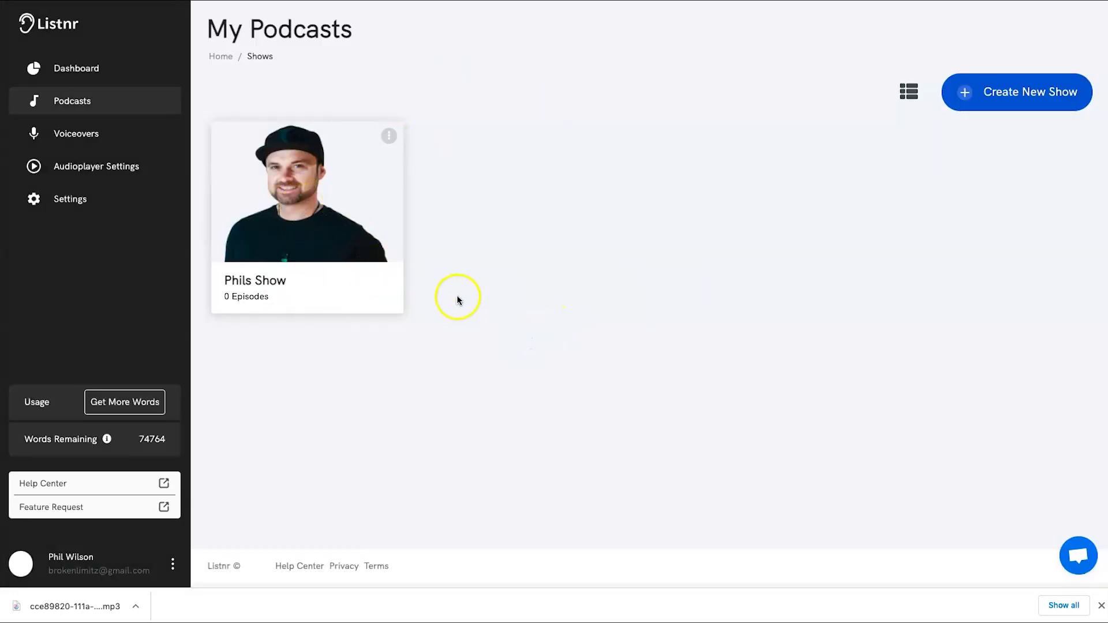
pyautogui.click(326, 232)
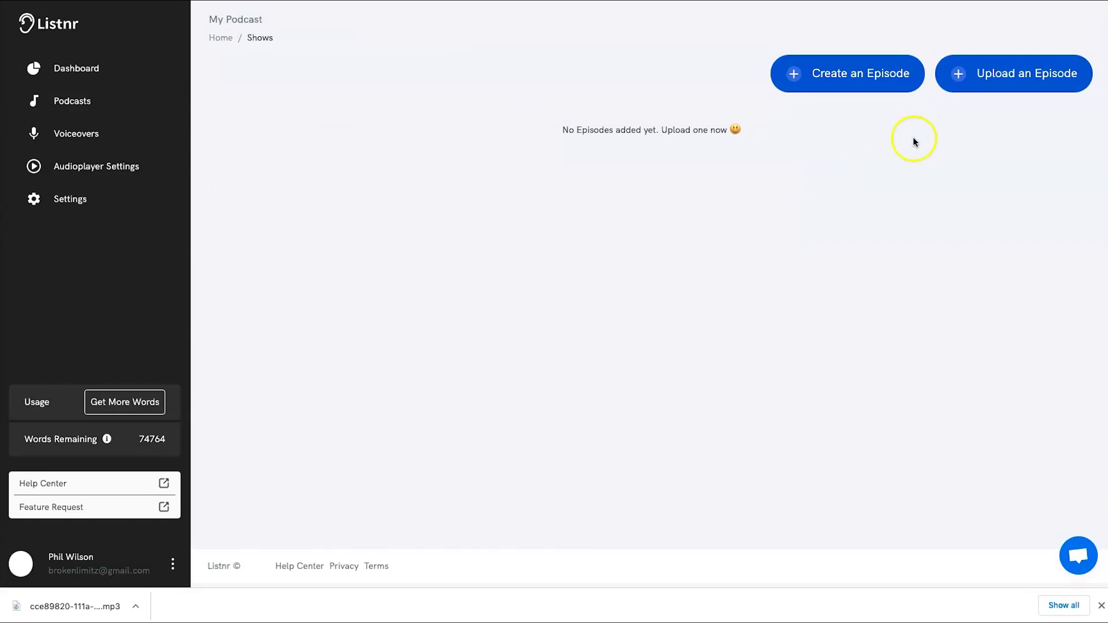
pyautogui.click(831, 114)
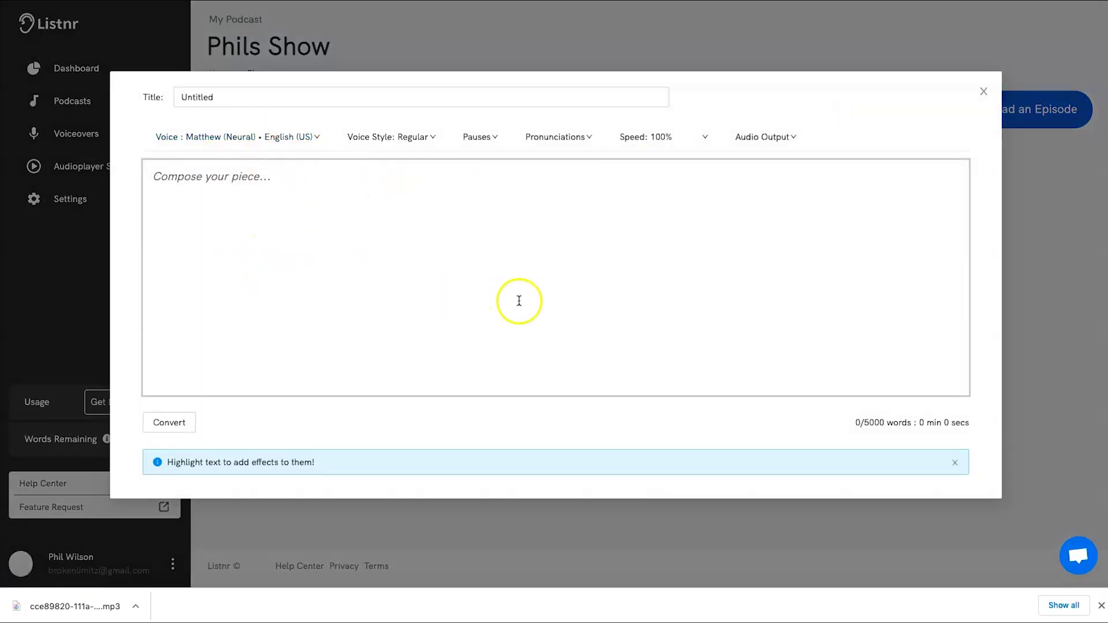
pyautogui.click(494, 146)
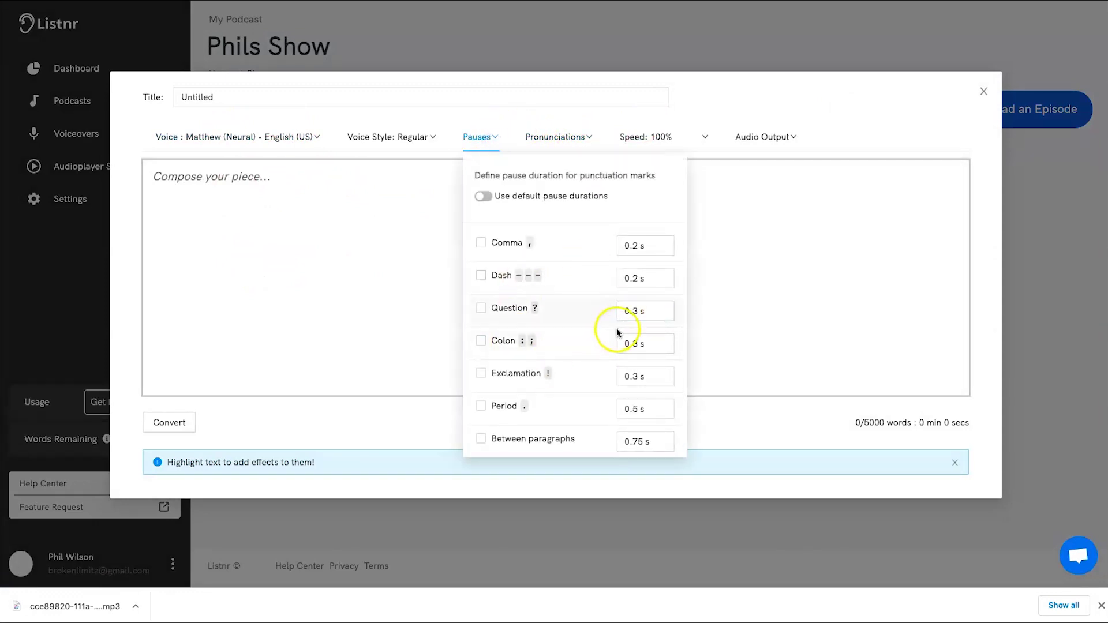
pyautogui.click(626, 373)
pyautogui.click(983, 92)
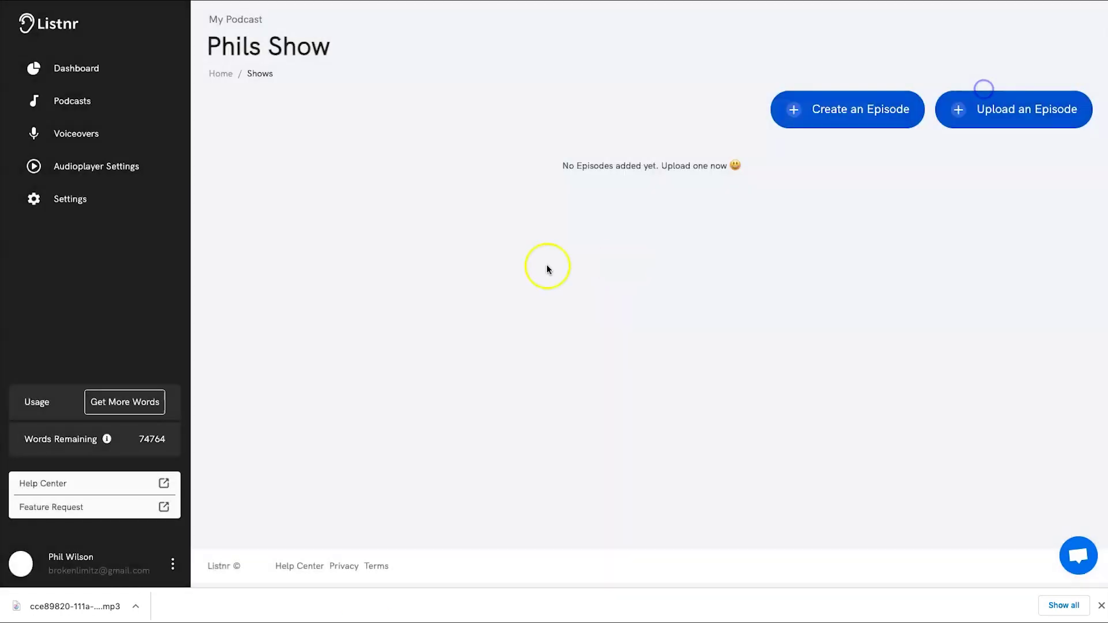
pyautogui.click(1018, 113)
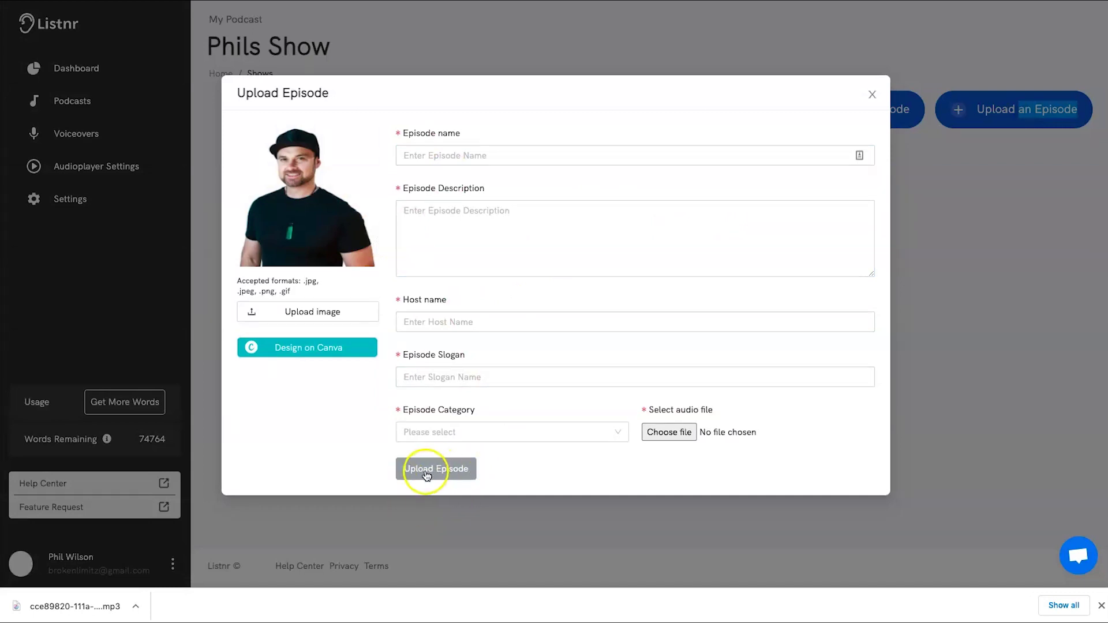
pyautogui.click(873, 92)
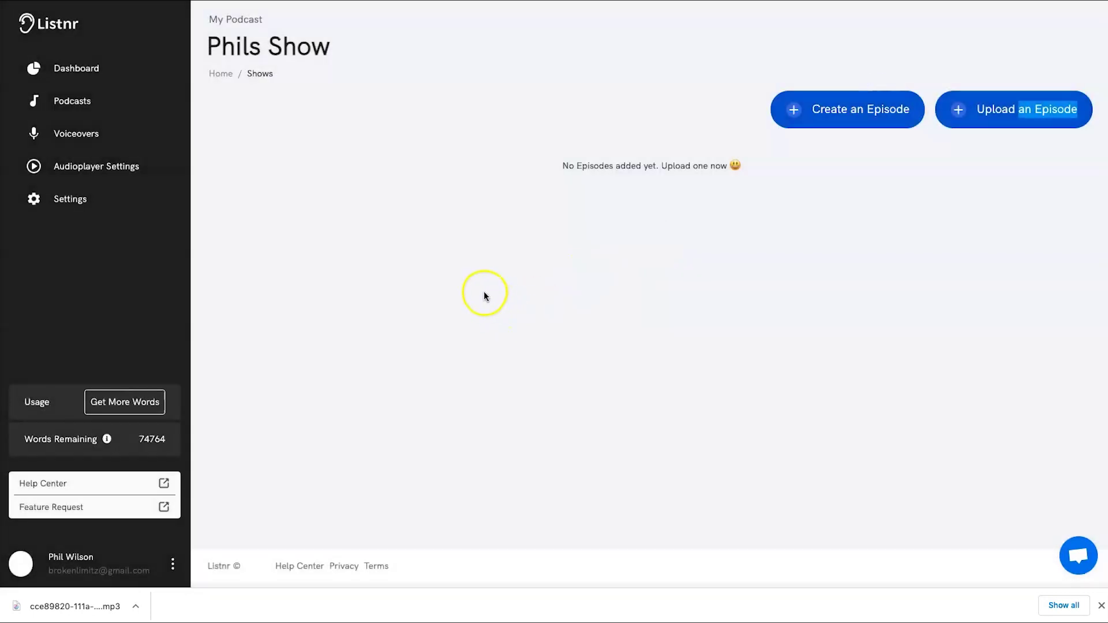